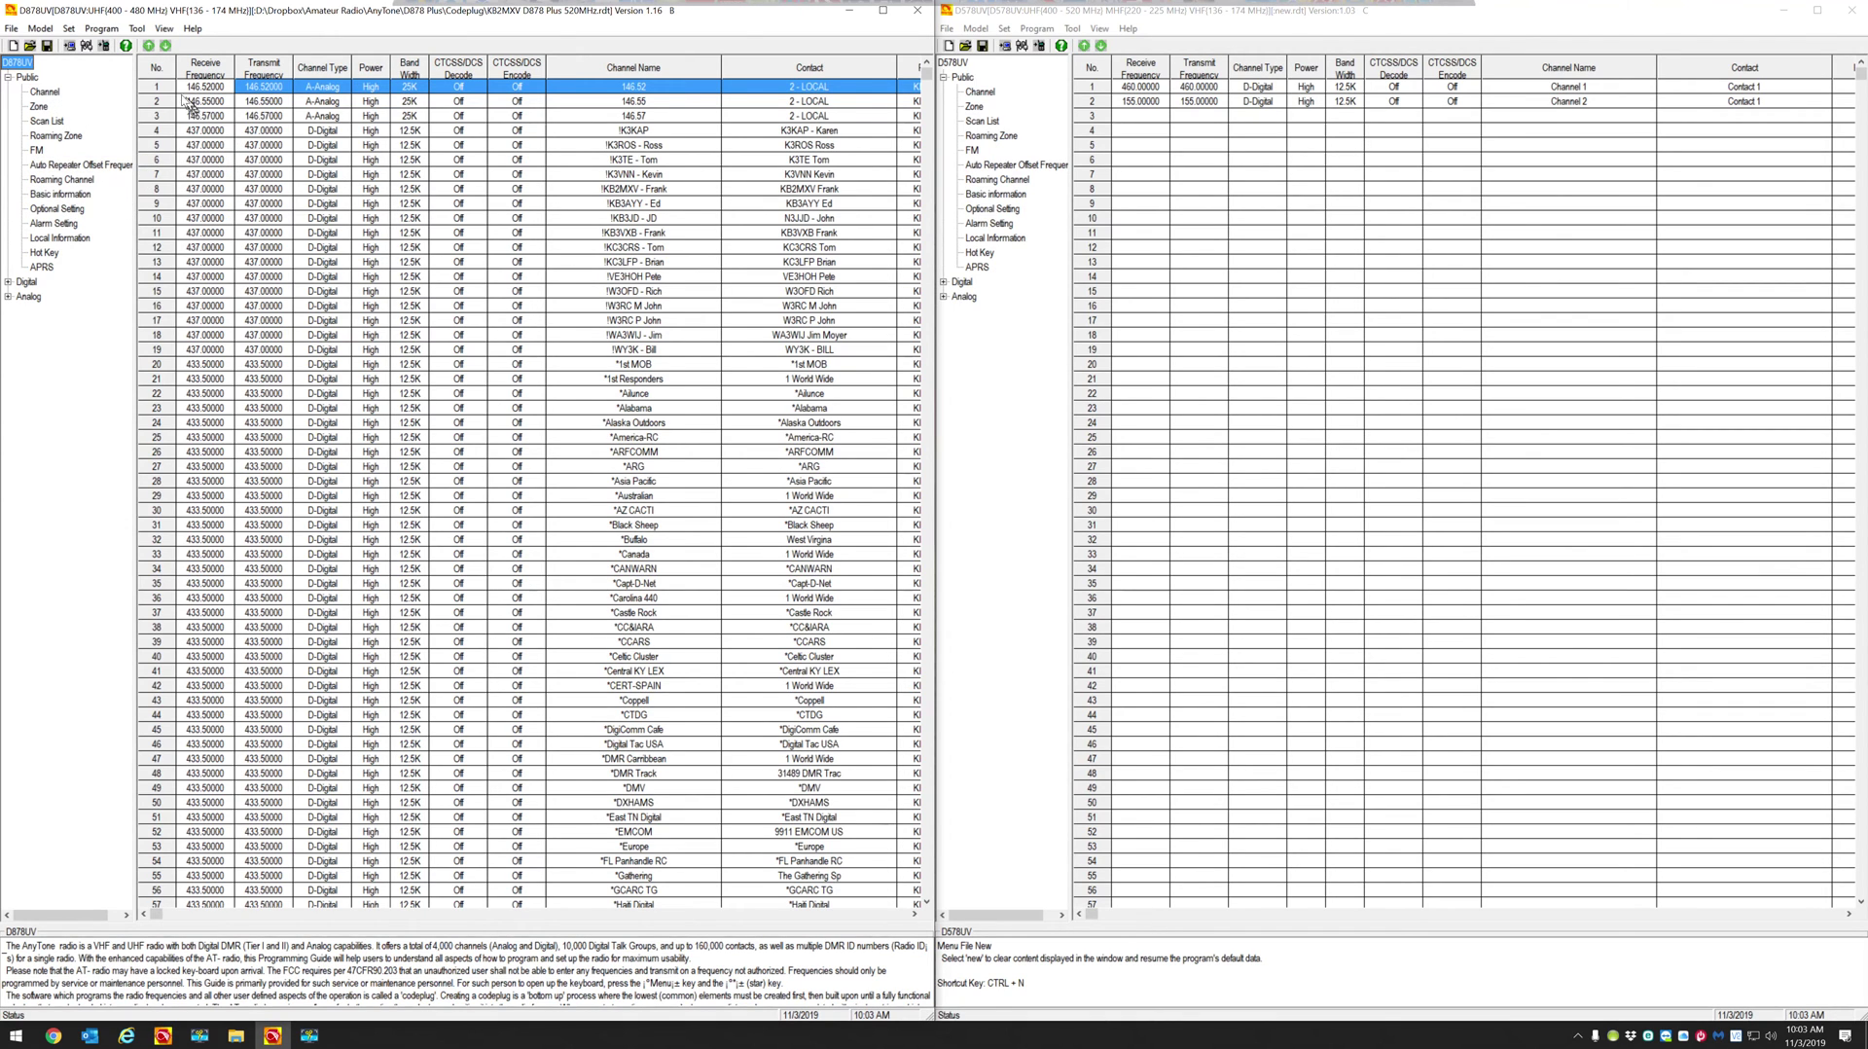
Export the D878UV codeplug as a data conversion file named "878 to 578" on the Desktop.
{"action": "left_click", "coordinate": [136, 28]}
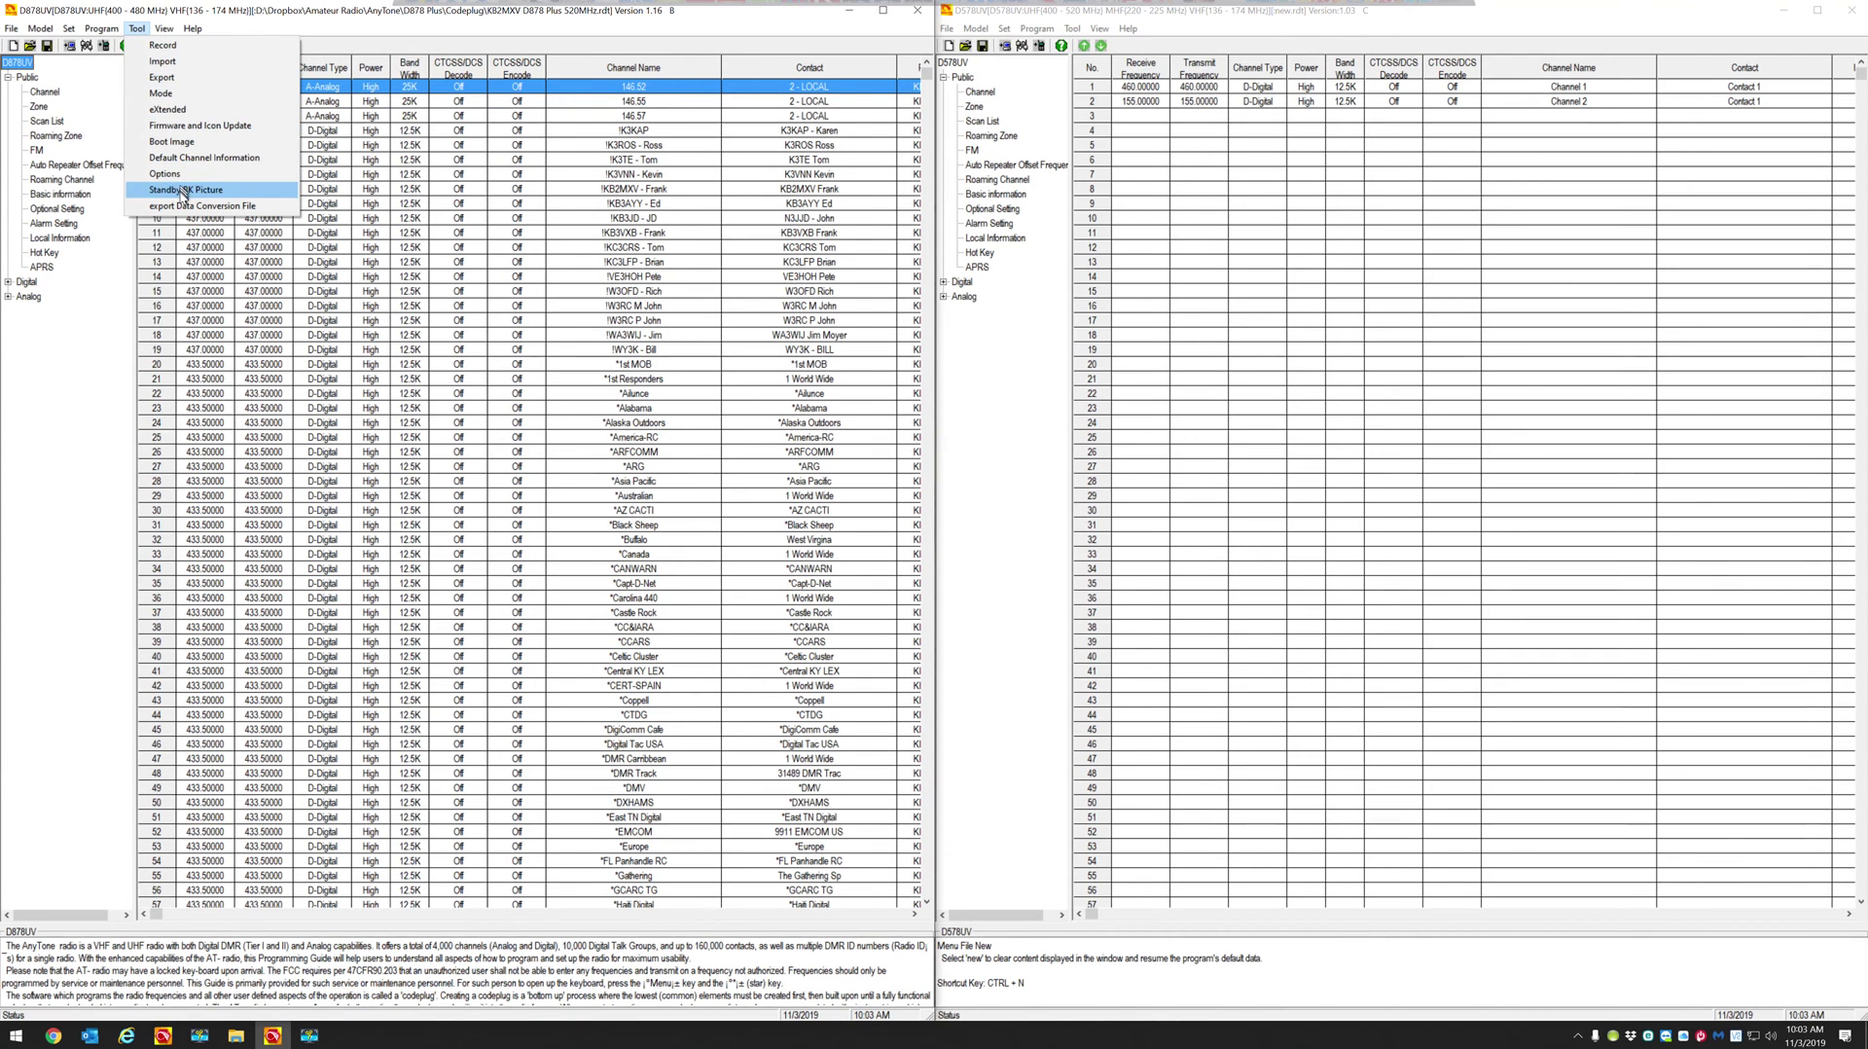
{"action": "left_click", "coordinate": [180, 206]}
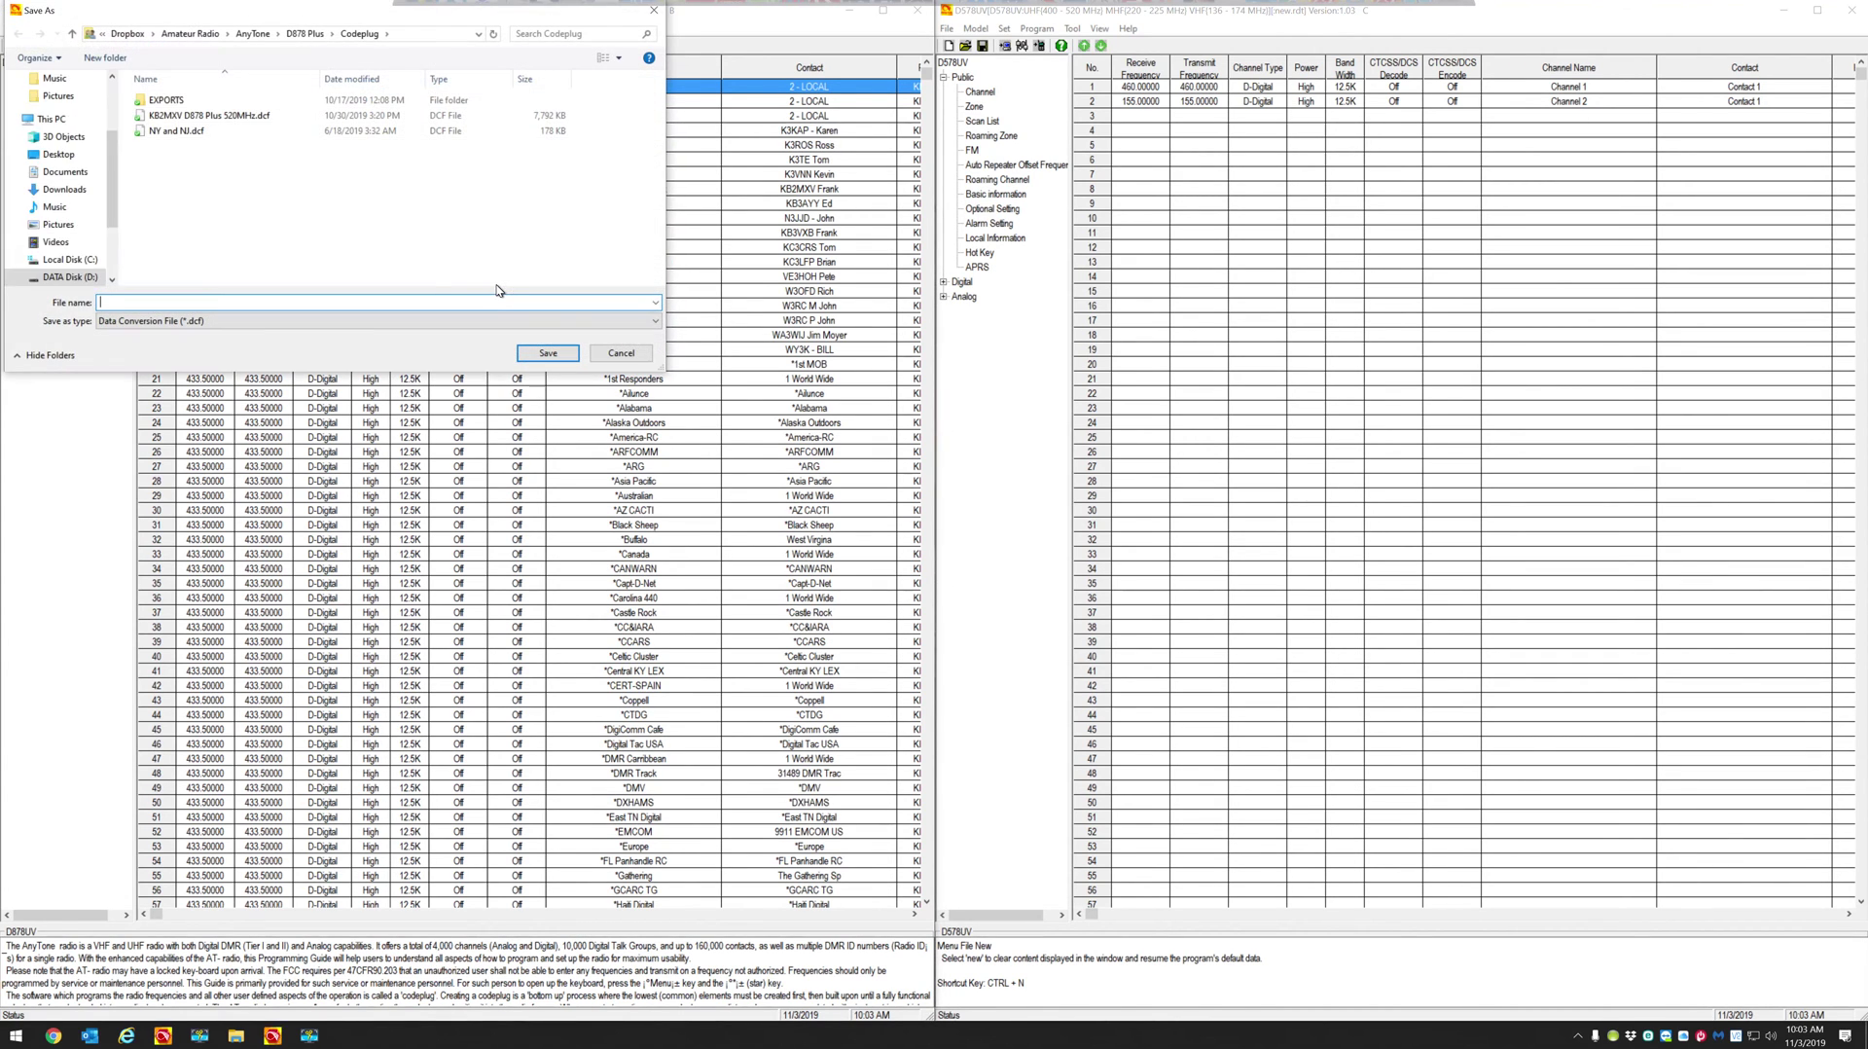
{"action": "scroll", "coordinate": [58, 224], "scroll_direction": "down", "scroll_amount": 3}
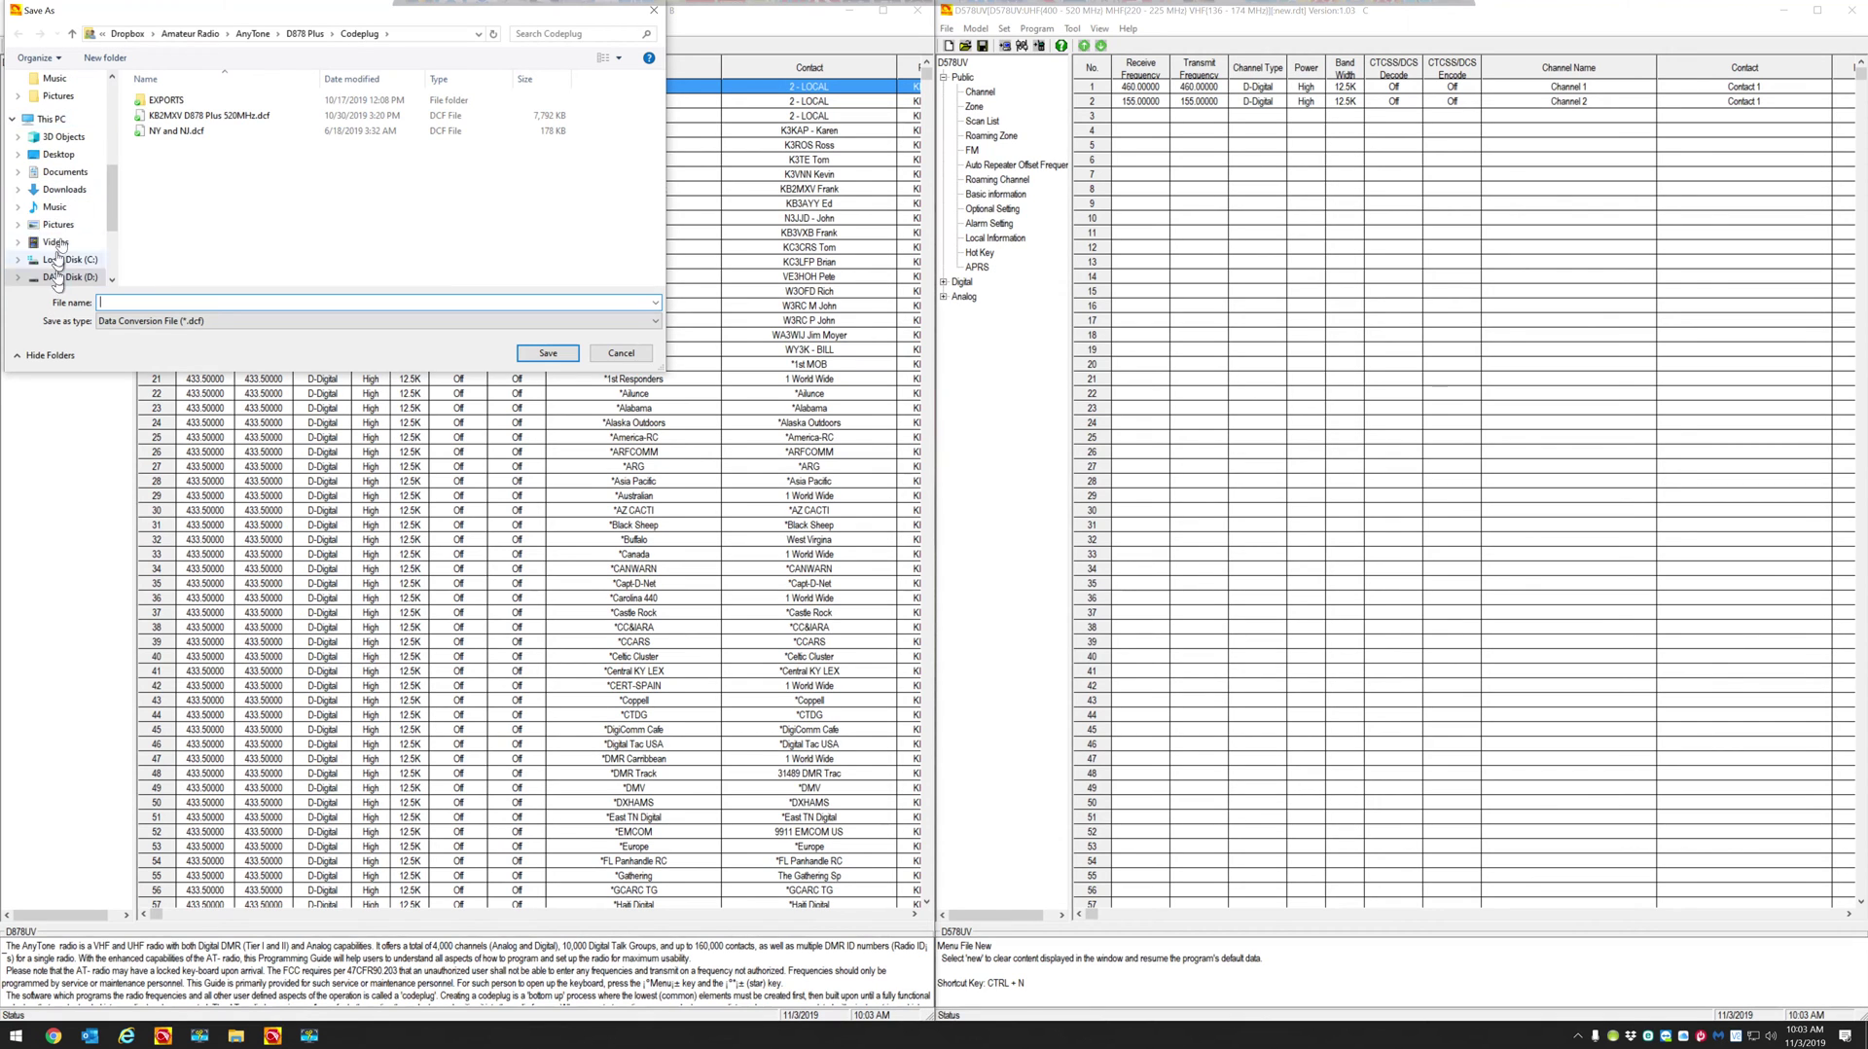
{"action": "scroll", "coordinate": [105, 221], "scroll_direction": "up", "scroll_amount": 2}
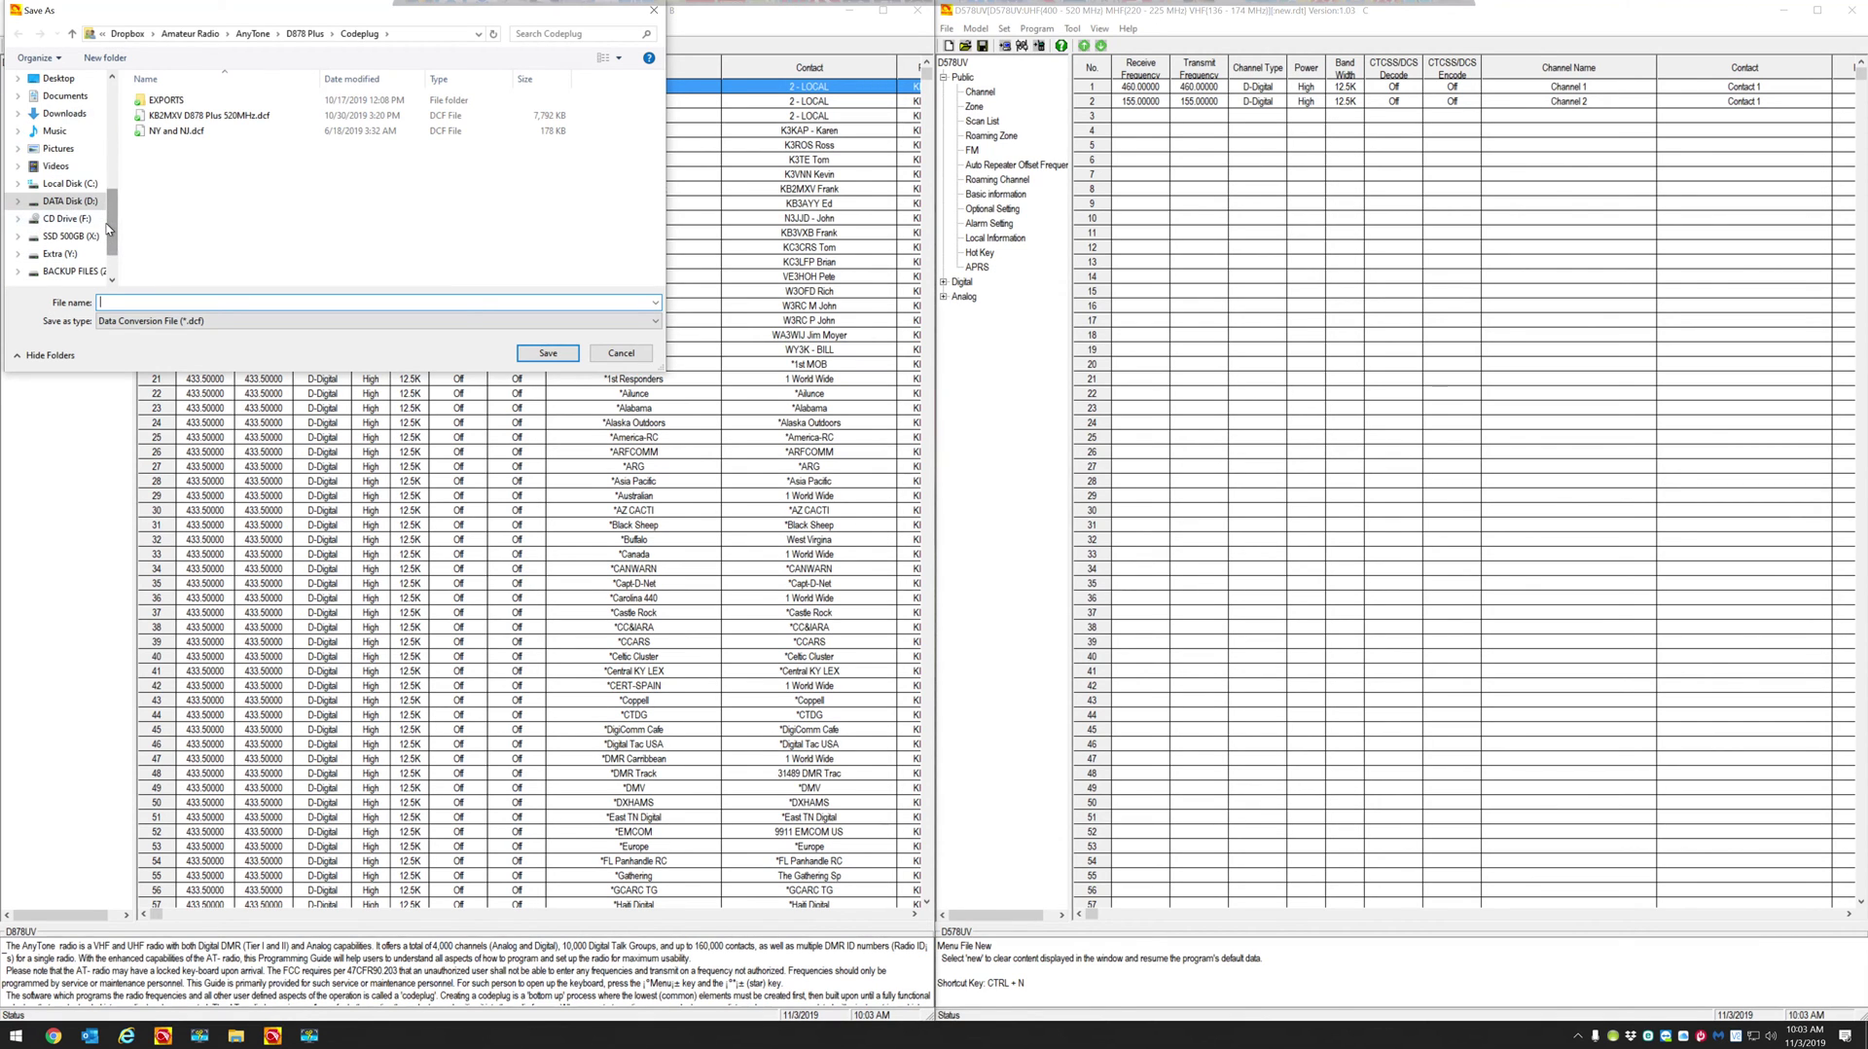
{"action": "scroll", "coordinate": [115, 177], "scroll_direction": "up", "scroll_amount": 1}
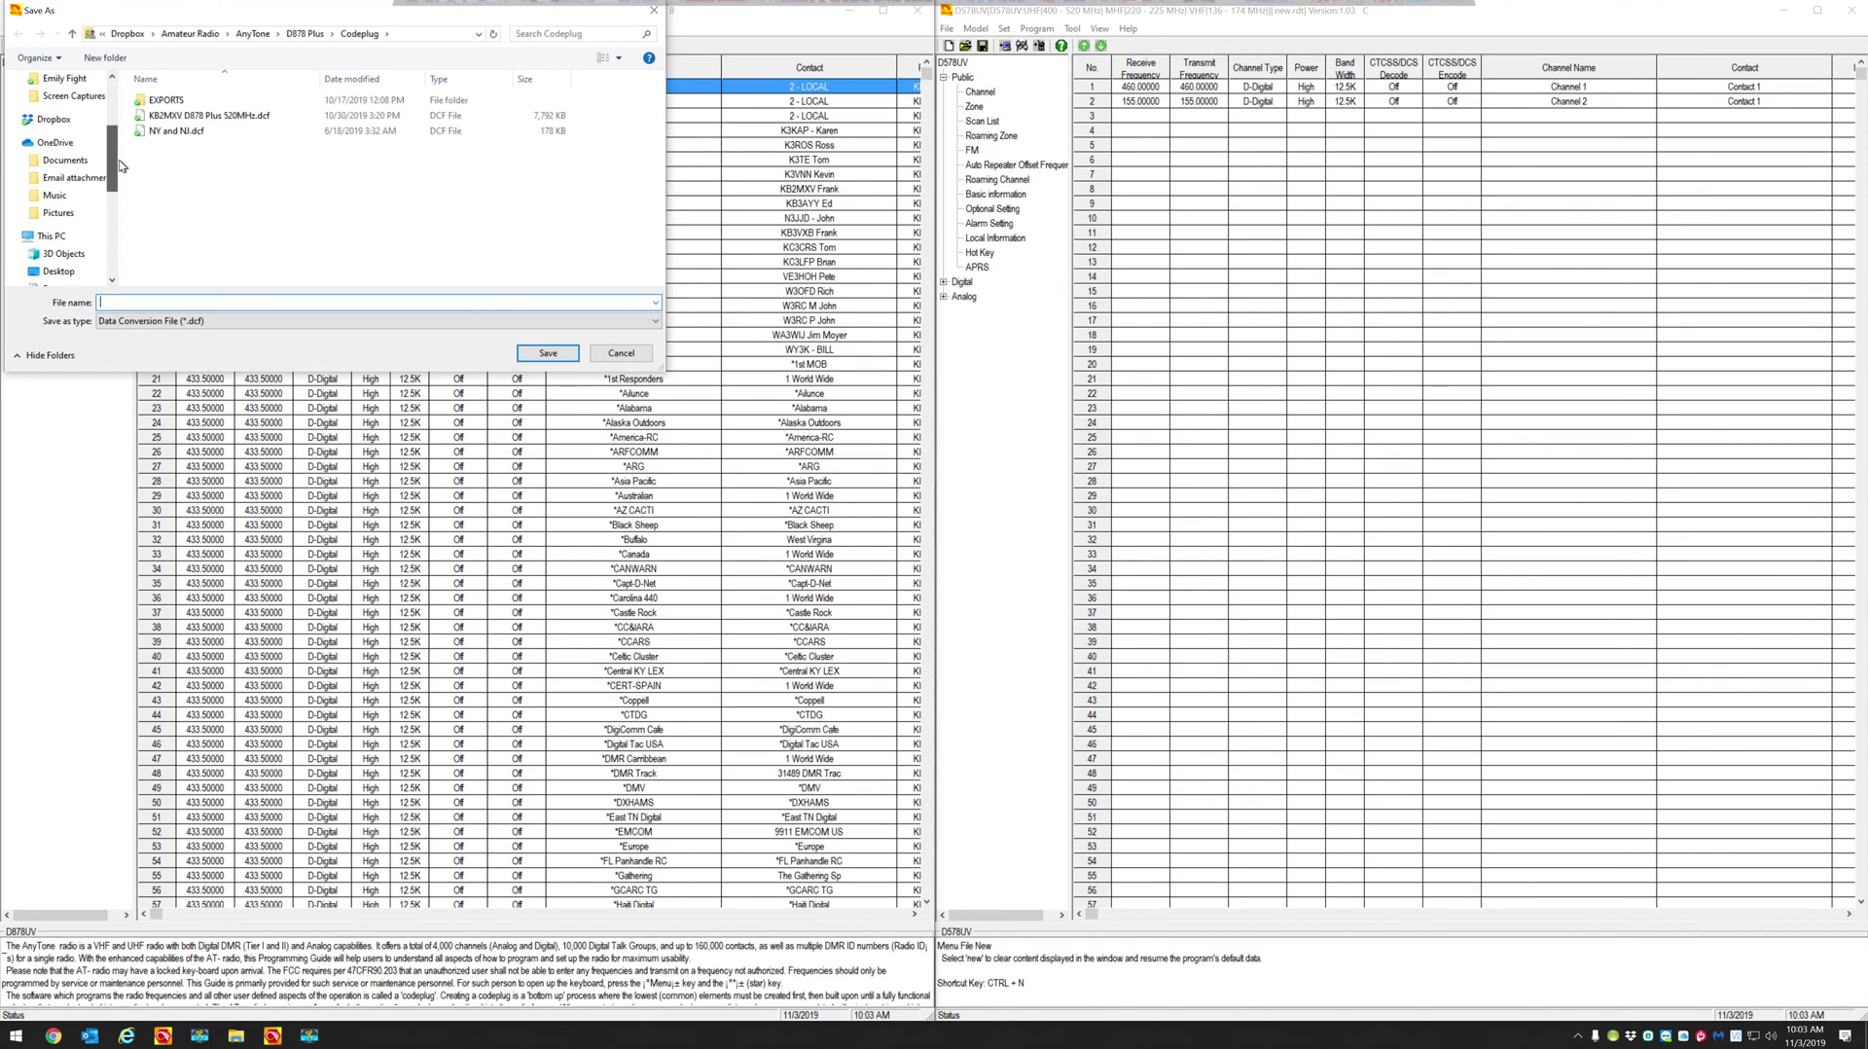
{"action": "left_click", "coordinate": [64, 273]}
{"action": "left_click", "coordinate": [171, 300]}
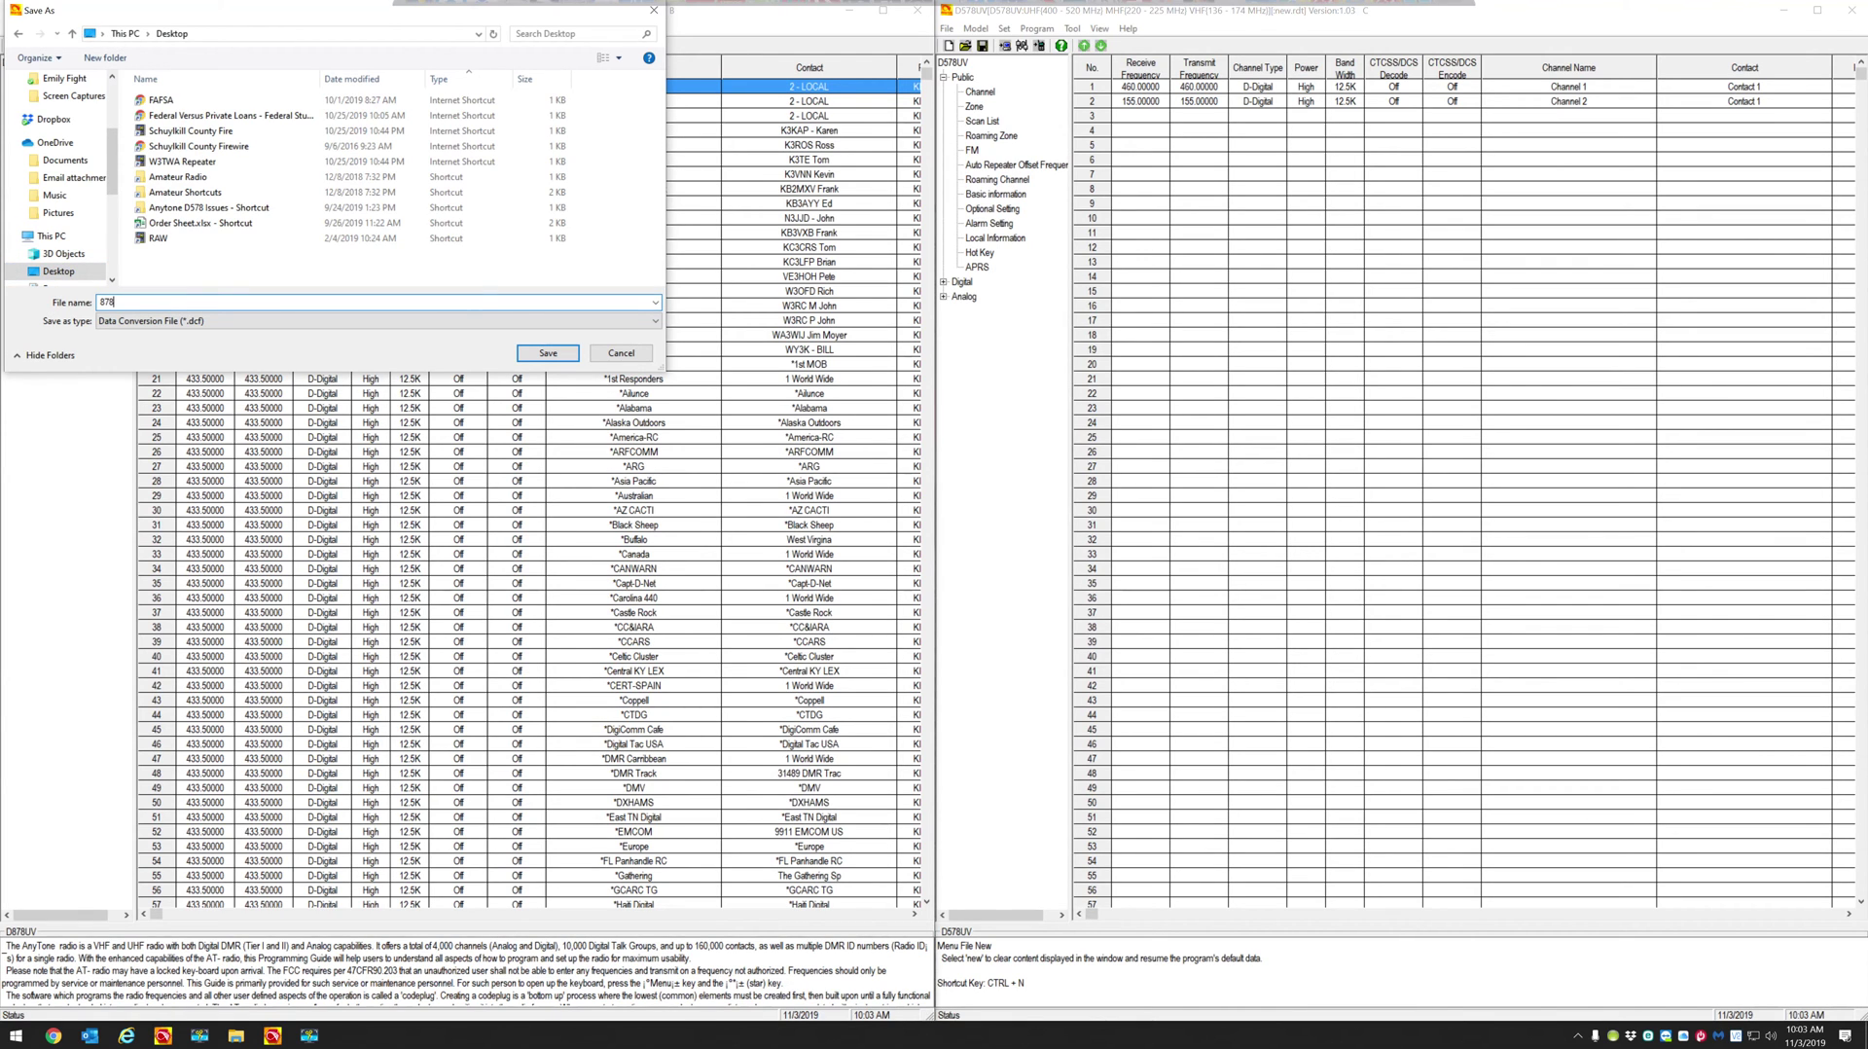
{"action": "type", "text": "878 to 578"}
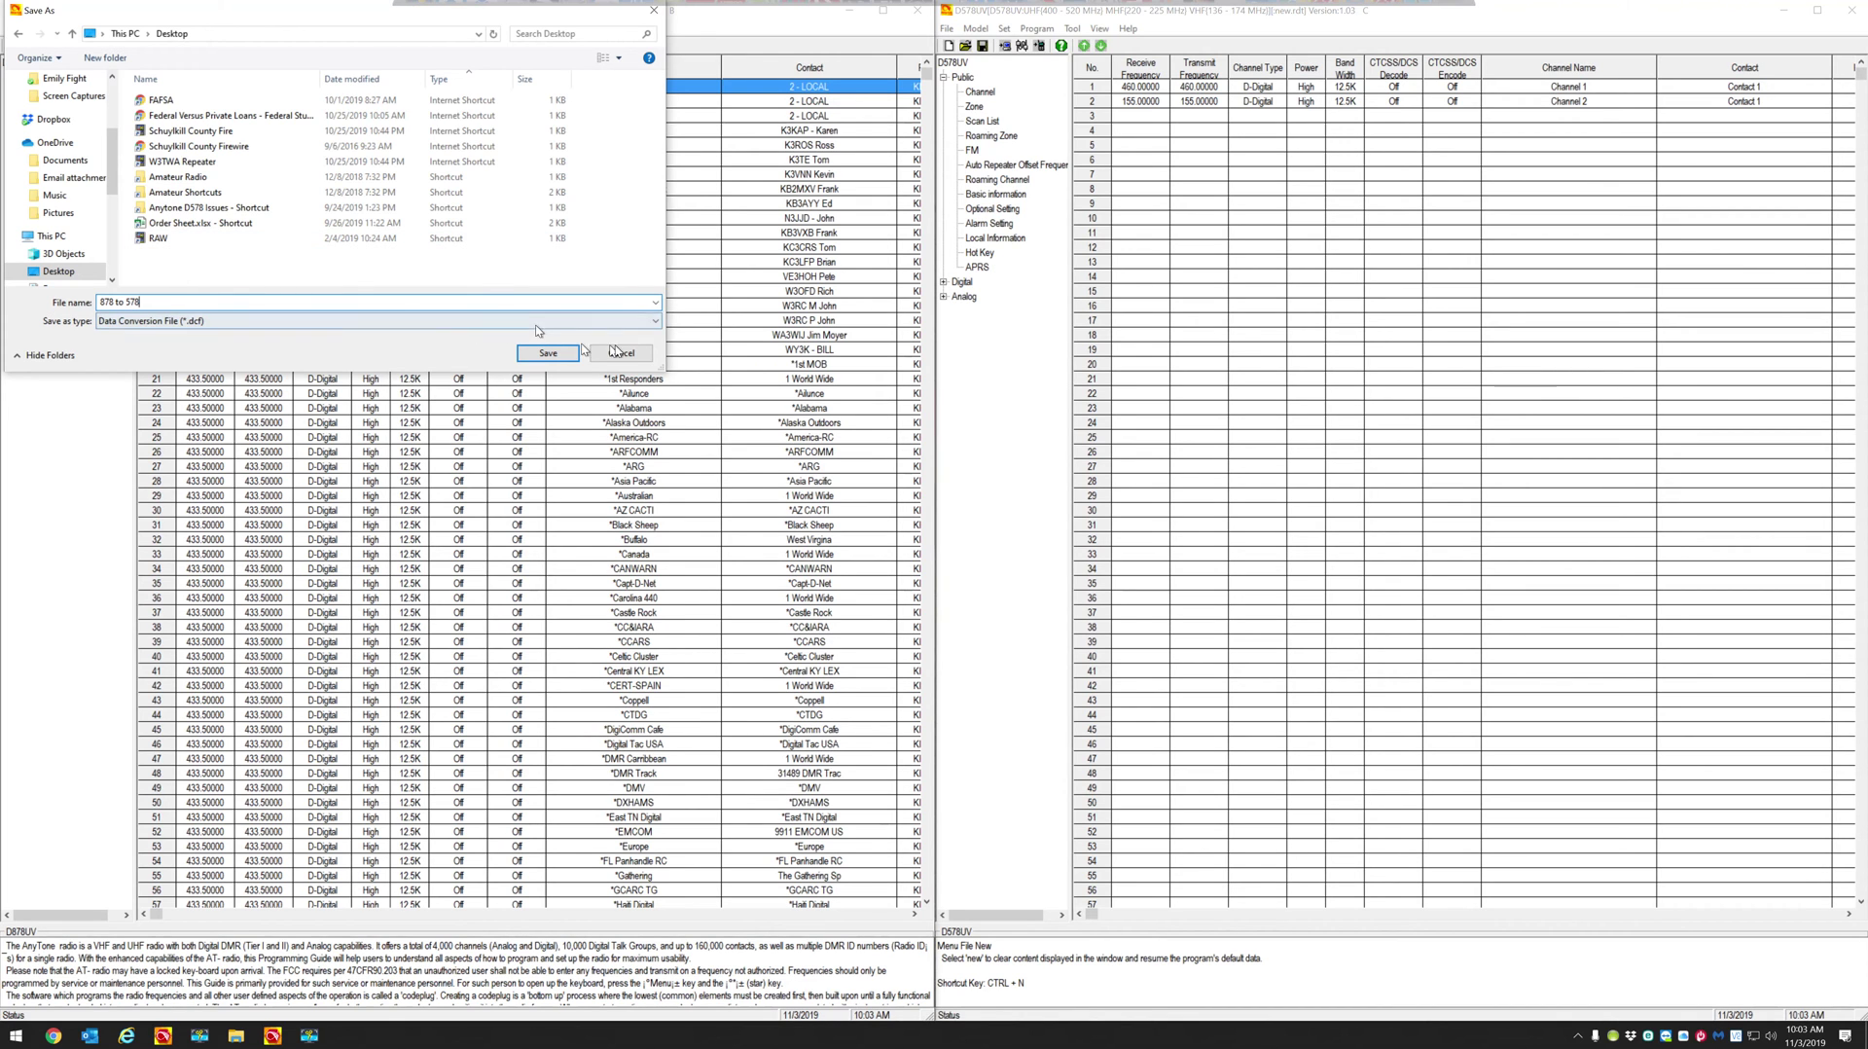
{"action": "left_click", "coordinate": [550, 353]}
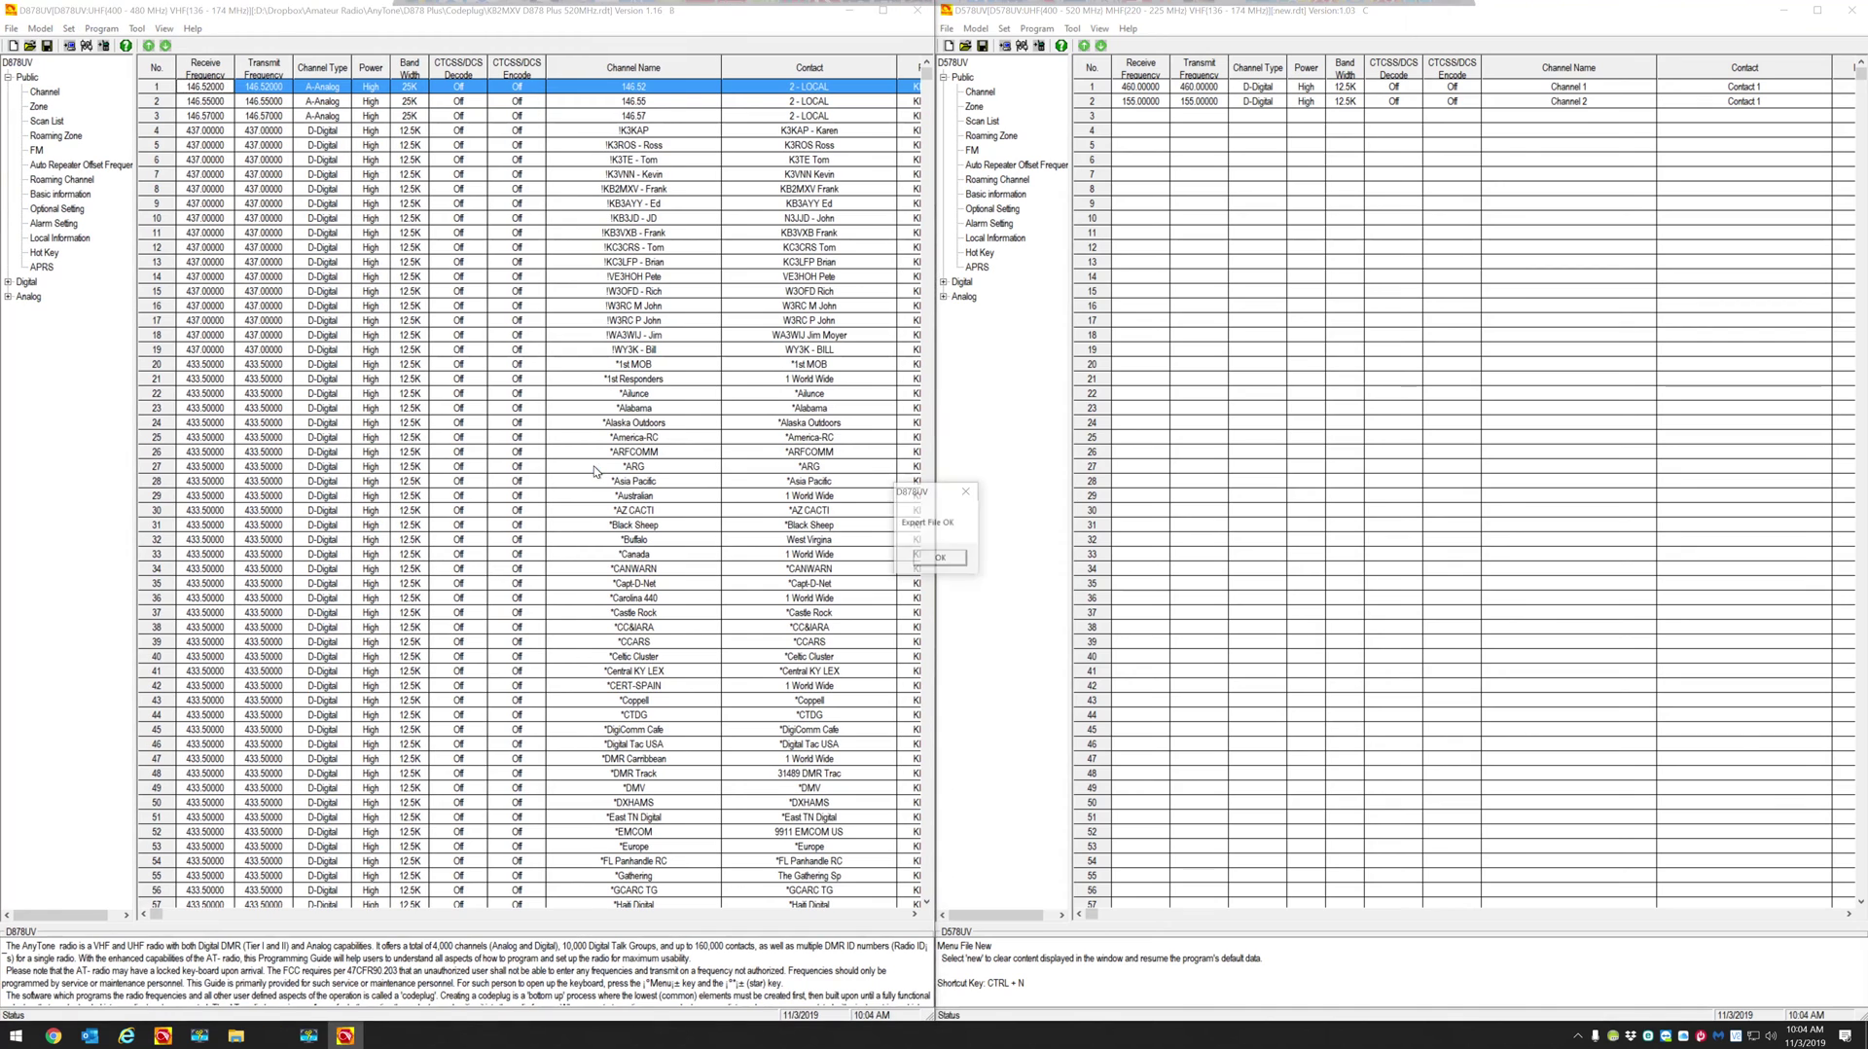
{"action": "left_click", "coordinate": [940, 559]}
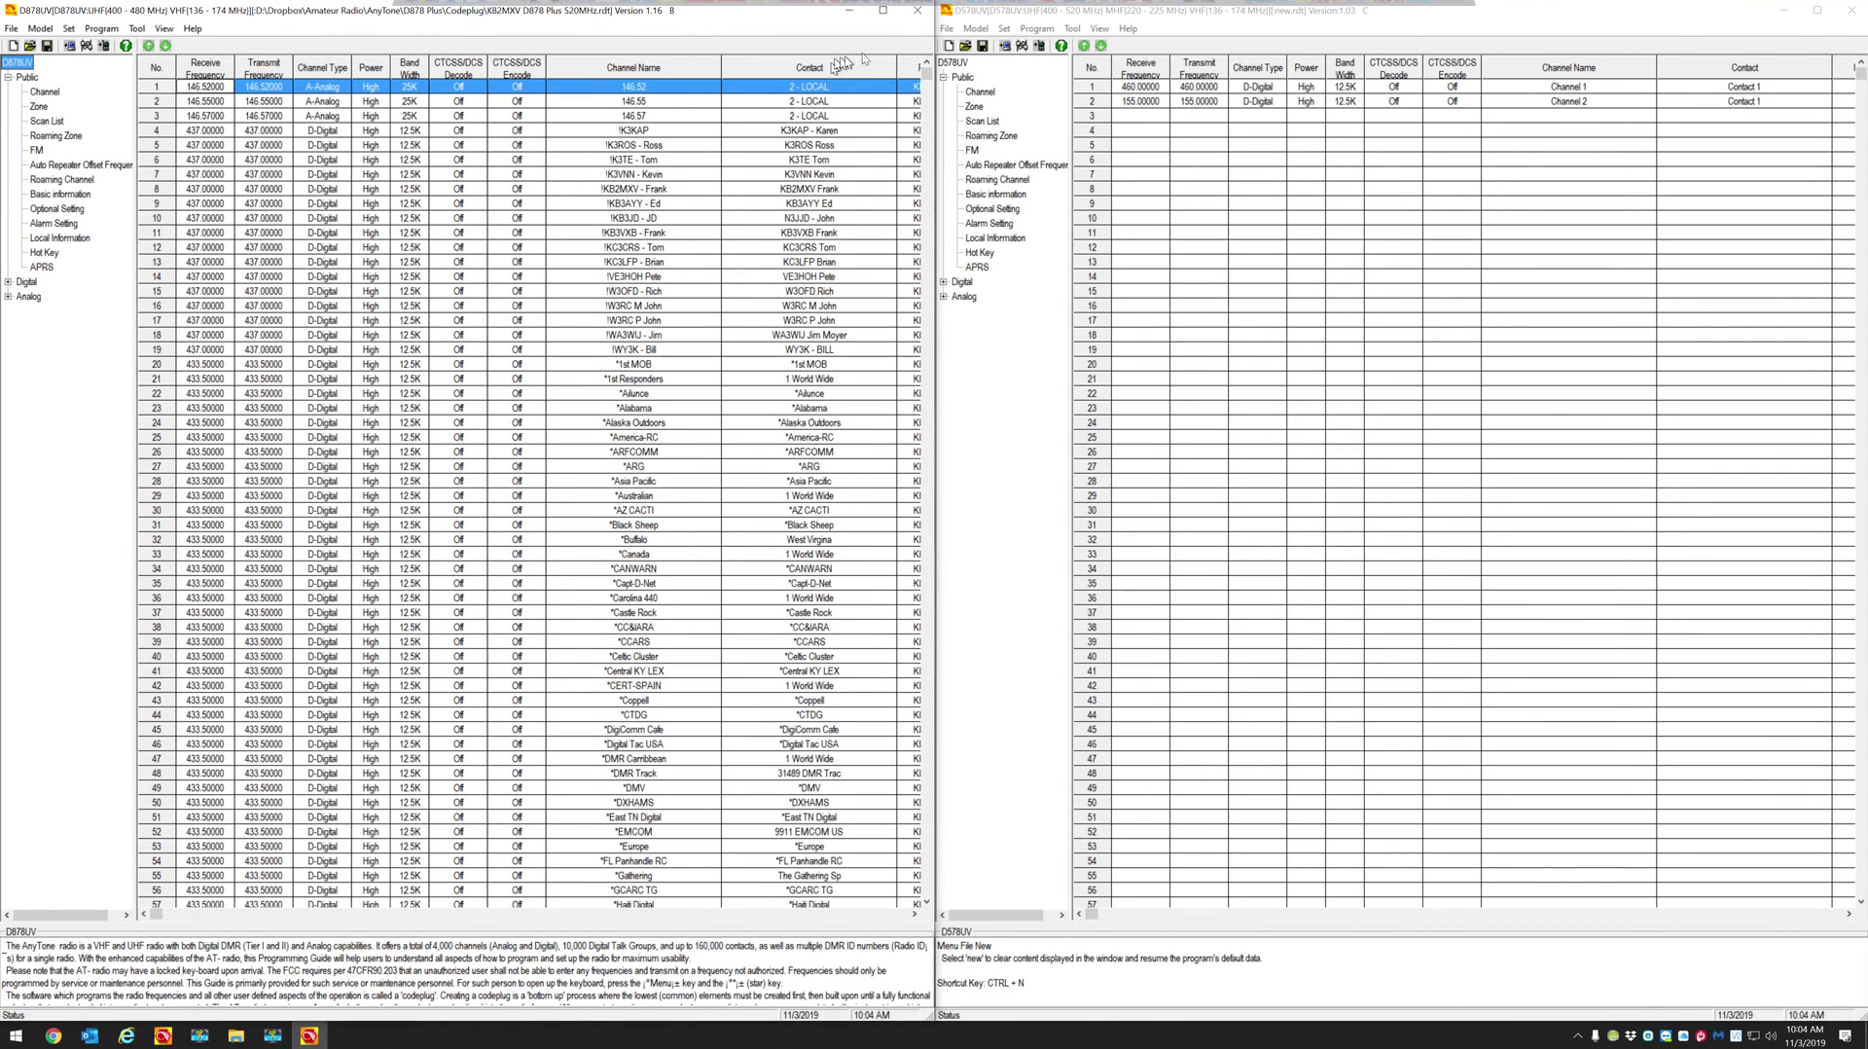
Close the D878UV programming software and move the exported 878 to 578.dcf file to an empty area of the desktop.
{"action": "left_click", "coordinate": [916, 14]}
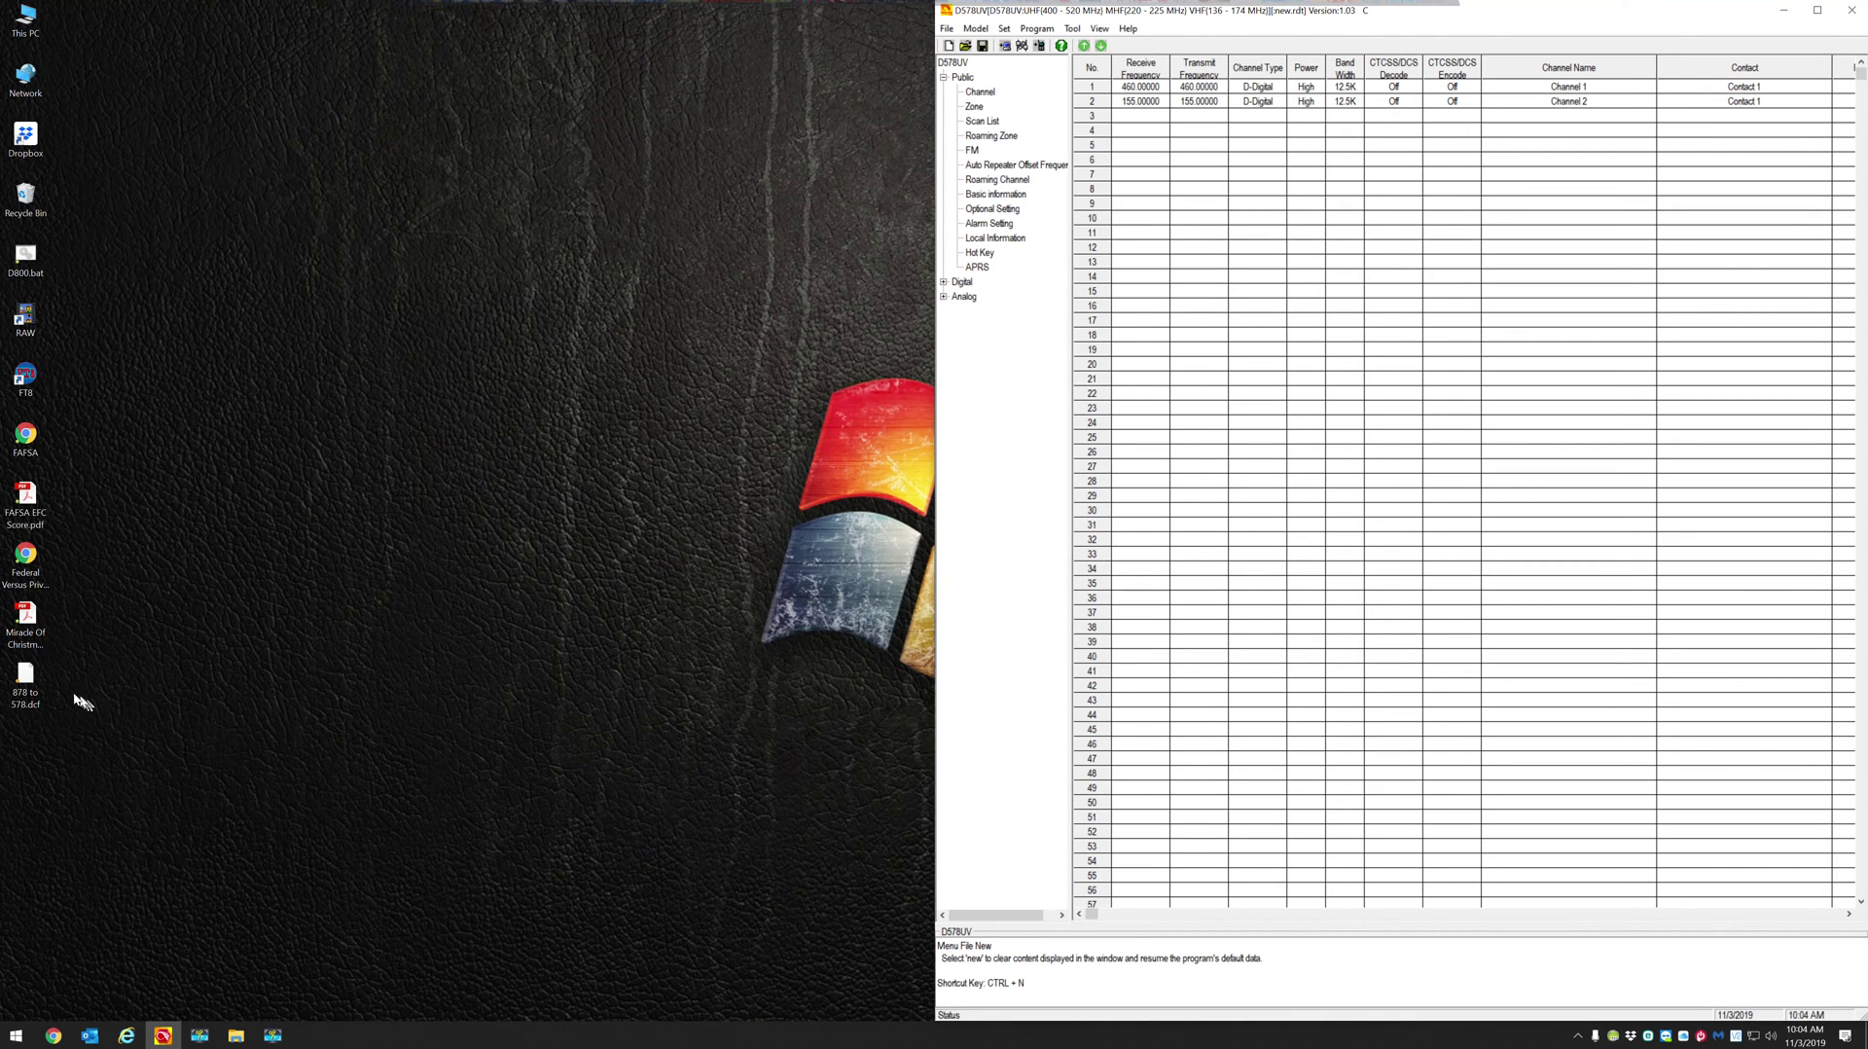
{"action": "left_click_drag", "start_coordinate": [39, 686], "coordinate": [476, 283]}
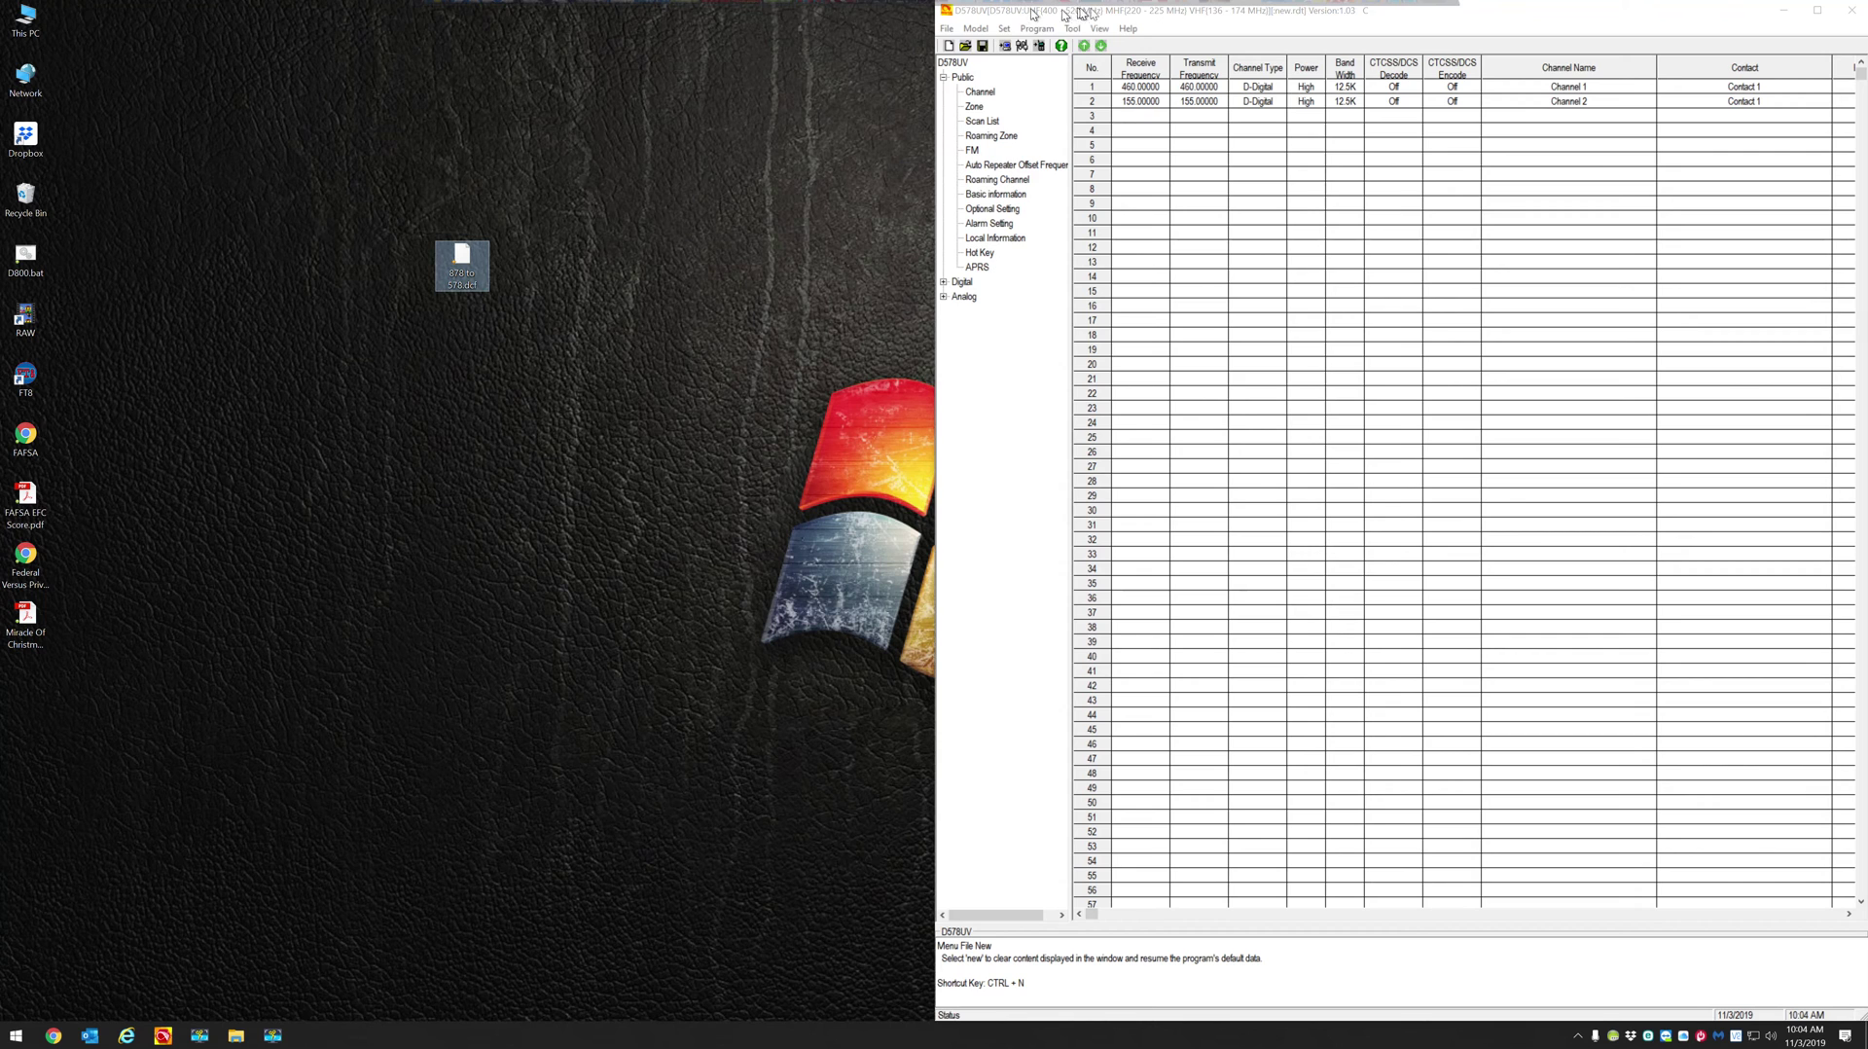
Maximize the D578UV programming software and open 878 to 578.dcf from the Desktop using the Data Conversion File (*.dcf) type.
{"action": "left_click", "coordinate": [1312, 13]}
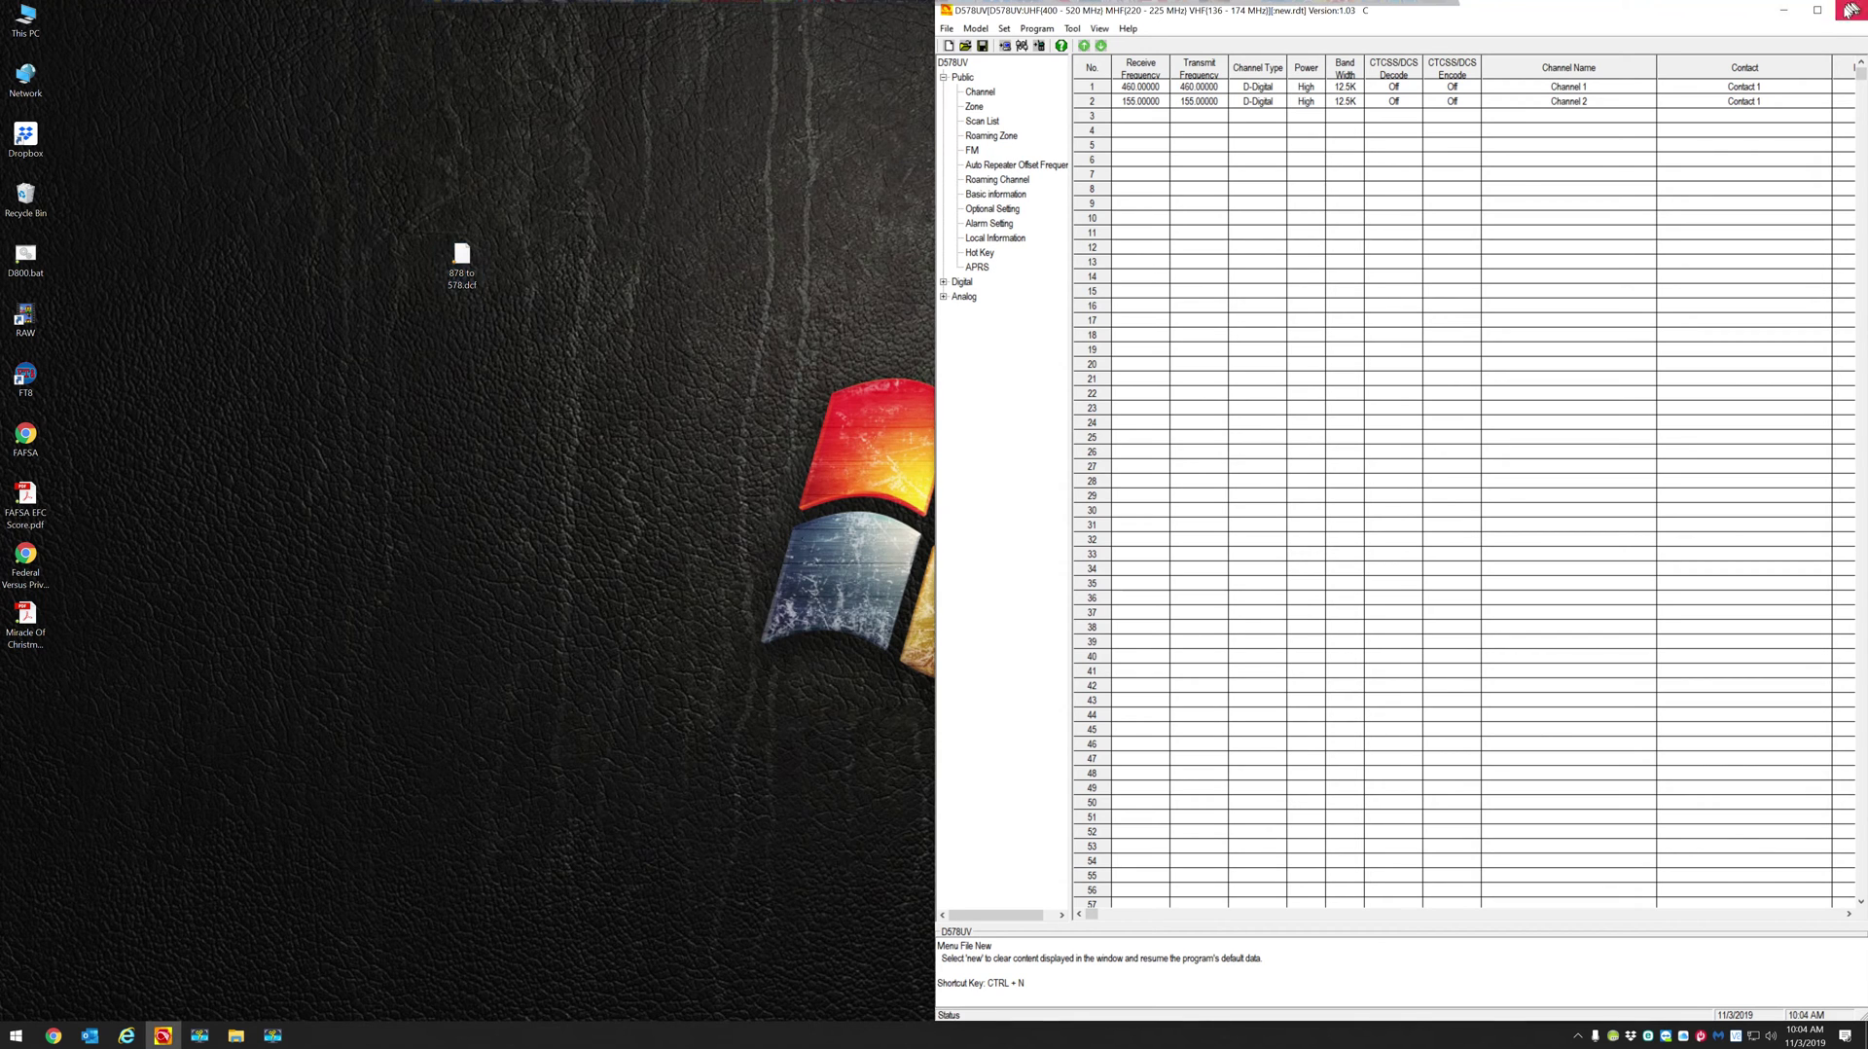
{"action": "left_click", "coordinate": [1817, 12]}
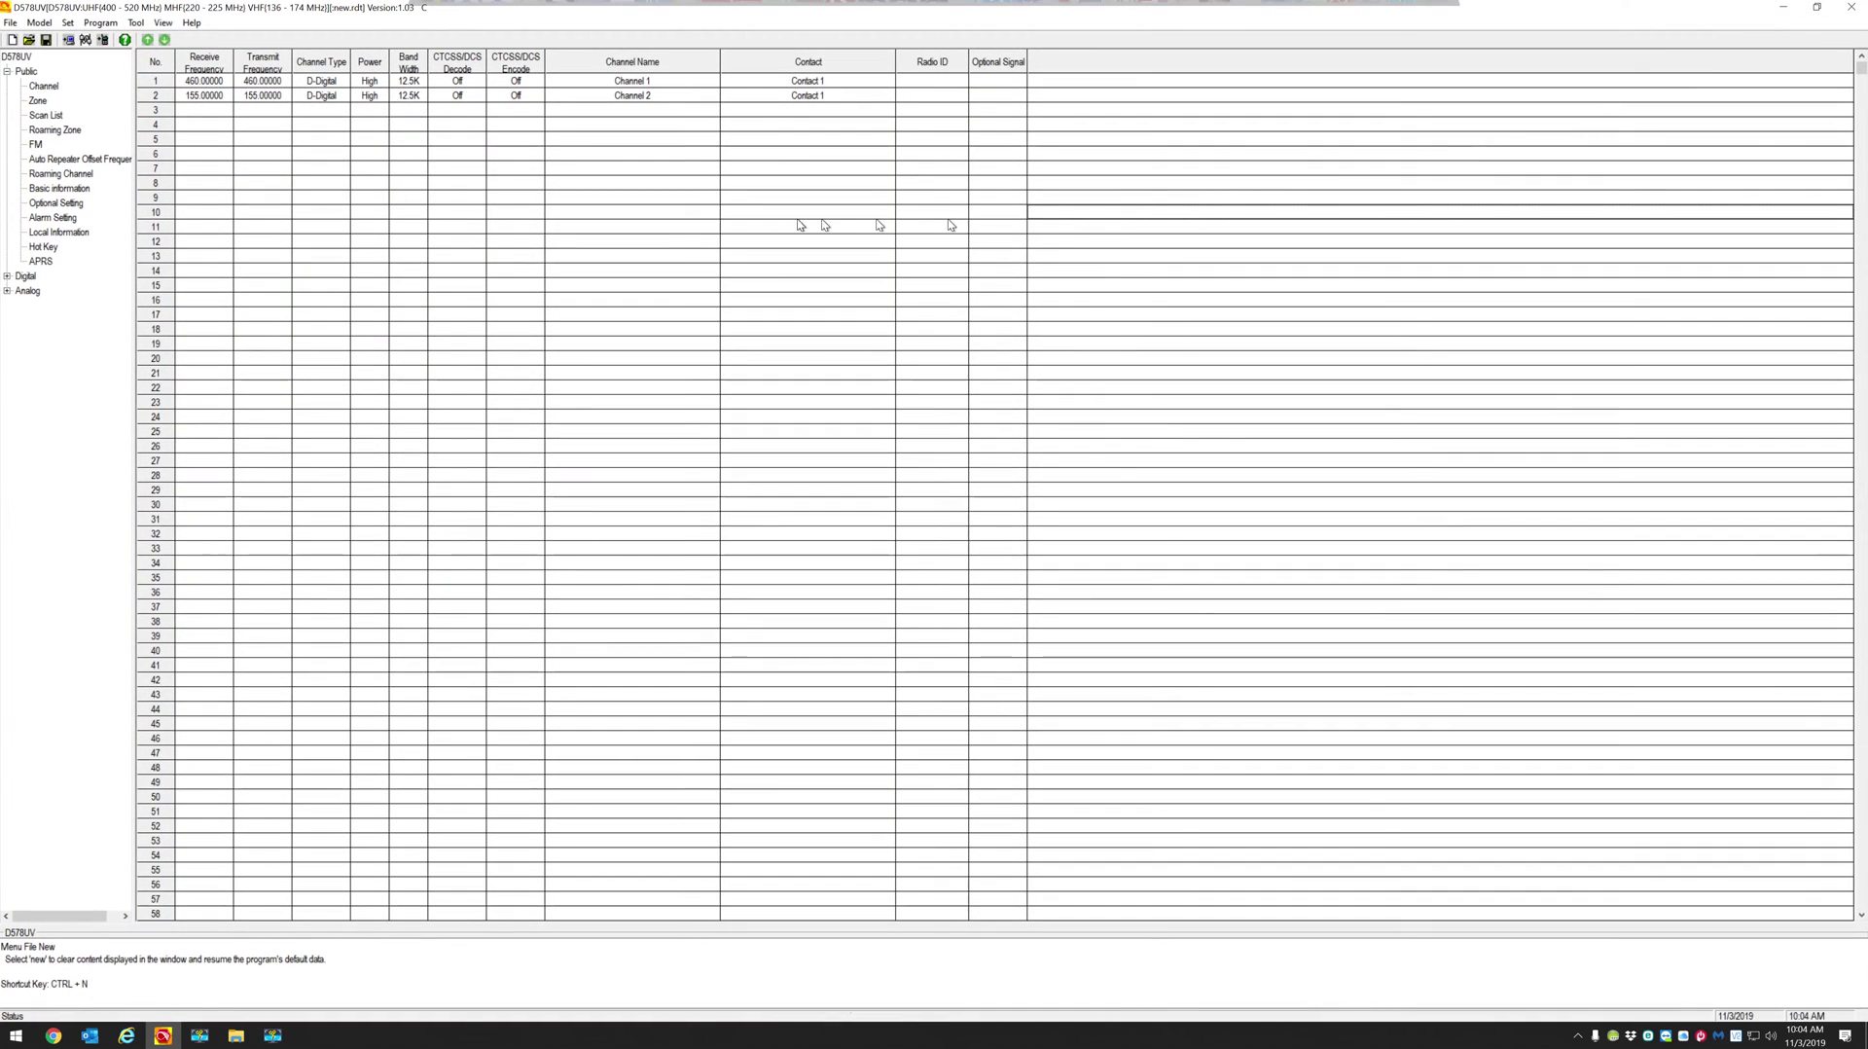
{"action": "left_click", "coordinate": [10, 22]}
{"action": "left_click", "coordinate": [34, 55]}
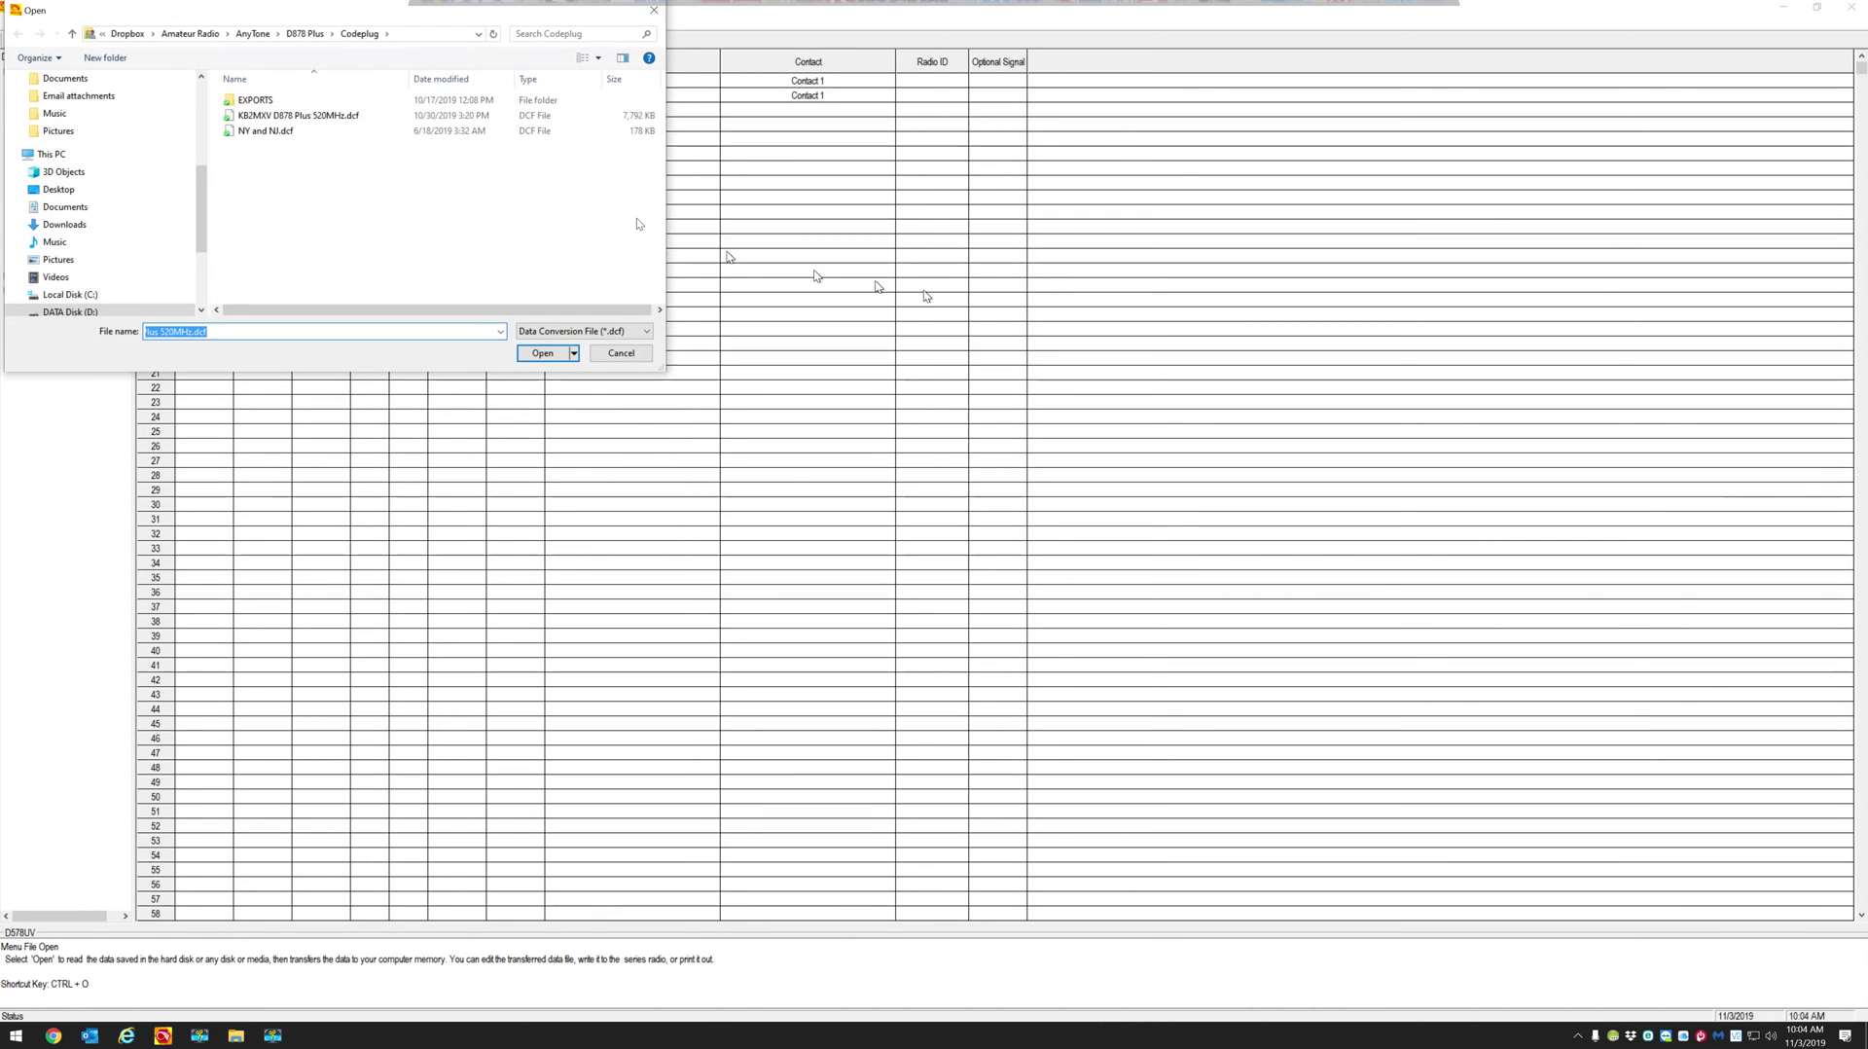
{"action": "left_click", "coordinate": [59, 188]}
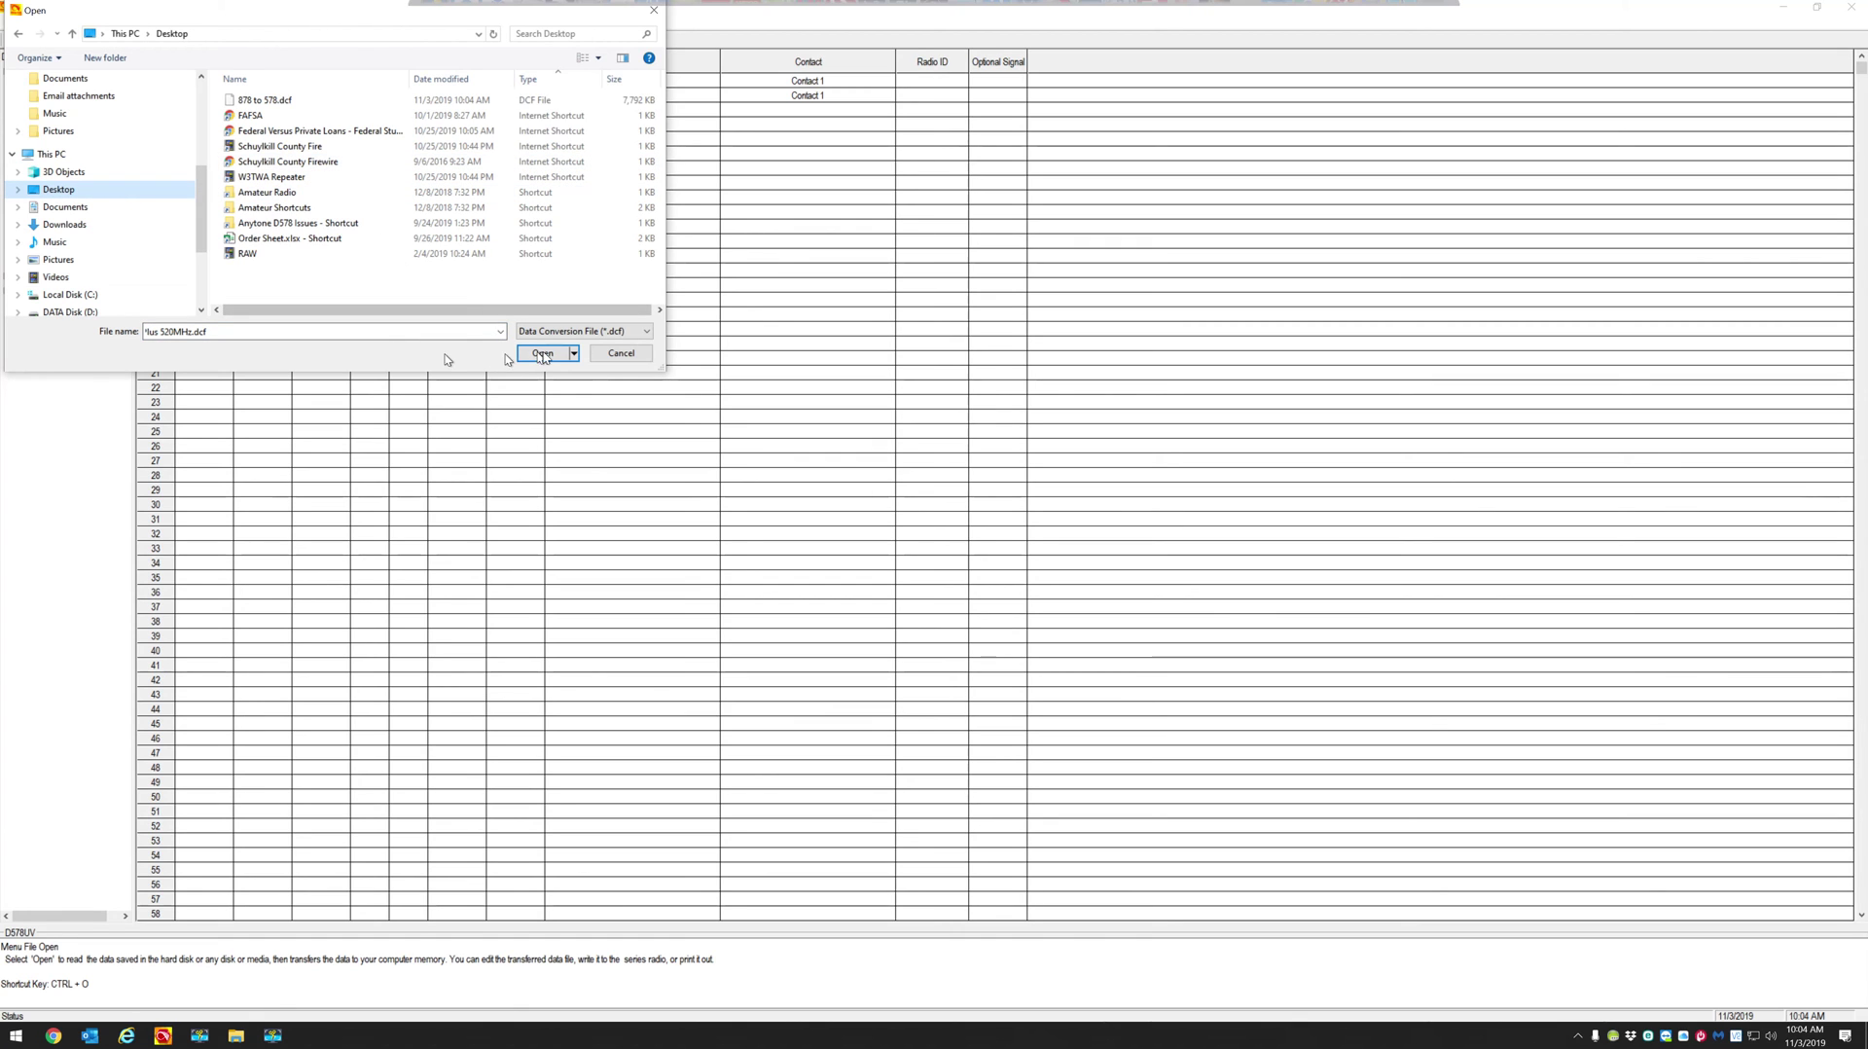
{"action": "left_click", "coordinate": [605, 334]}
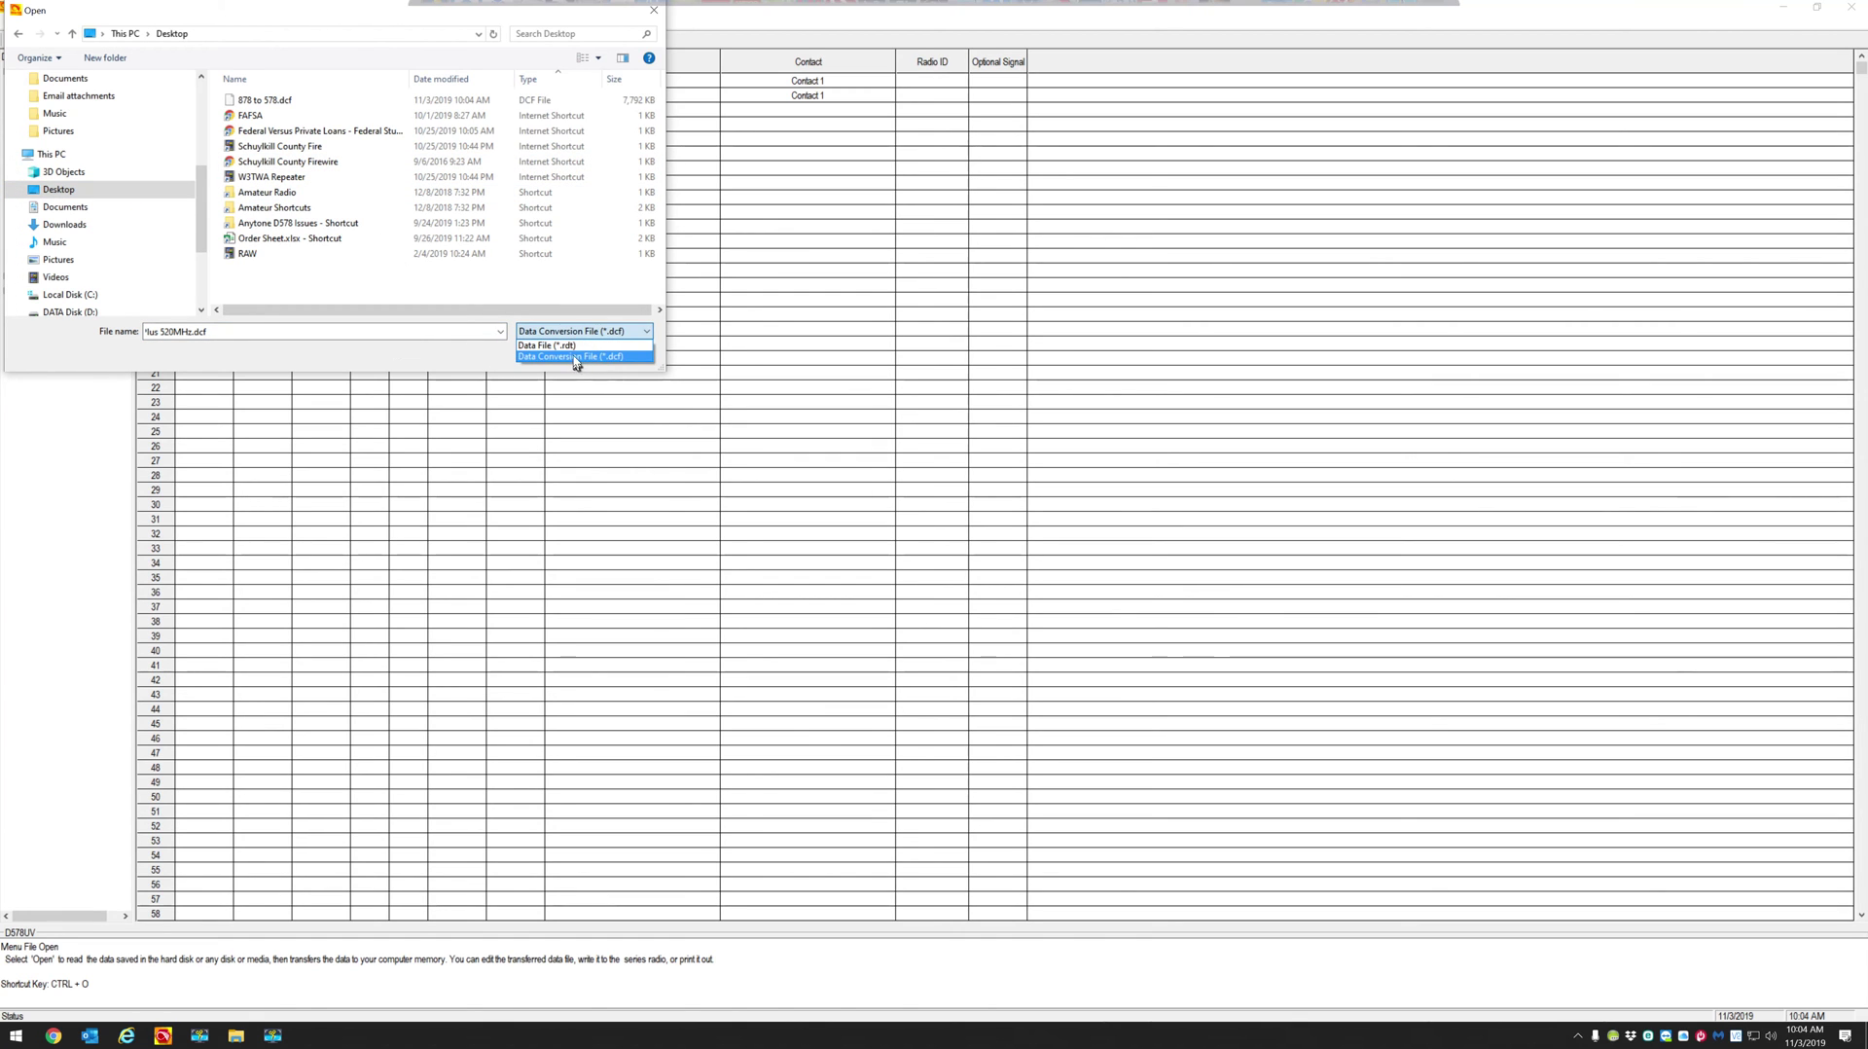
{"action": "left_click", "coordinate": [574, 346]}
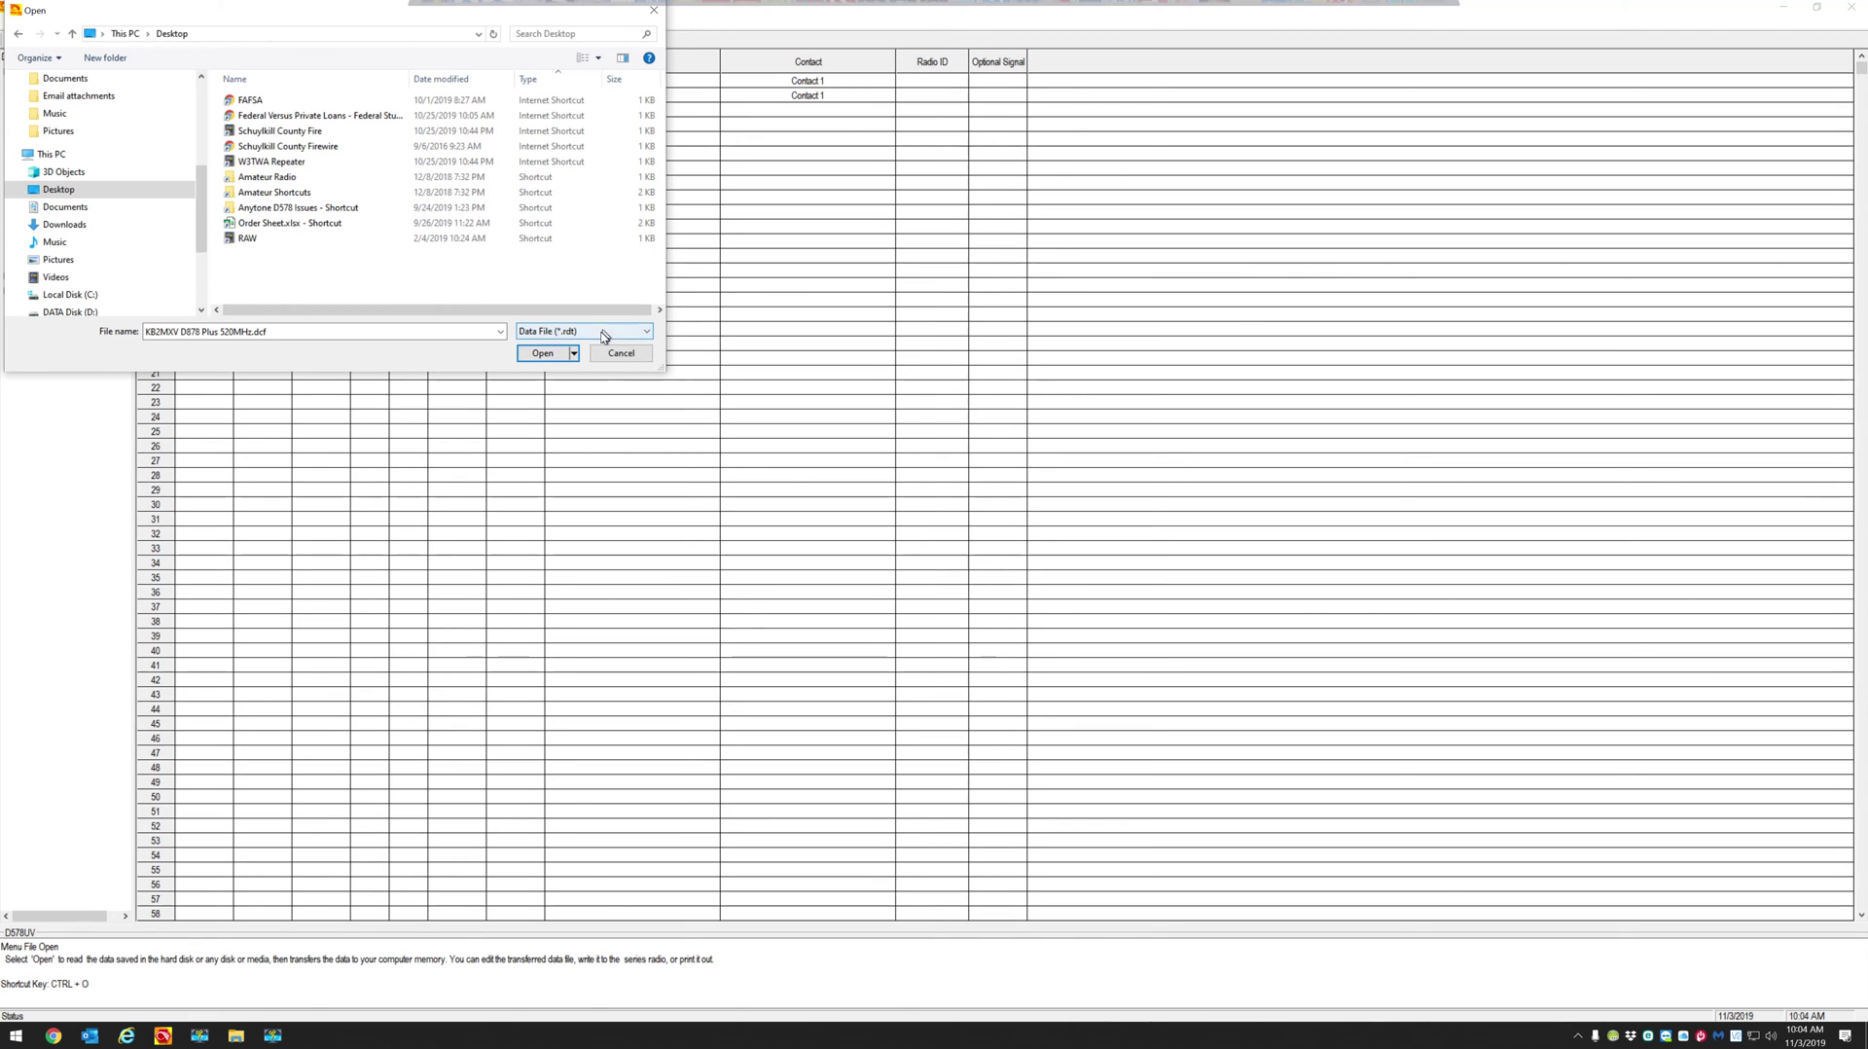
{"action": "left_click", "coordinate": [605, 335]}
{"action": "left_click", "coordinate": [585, 357]}
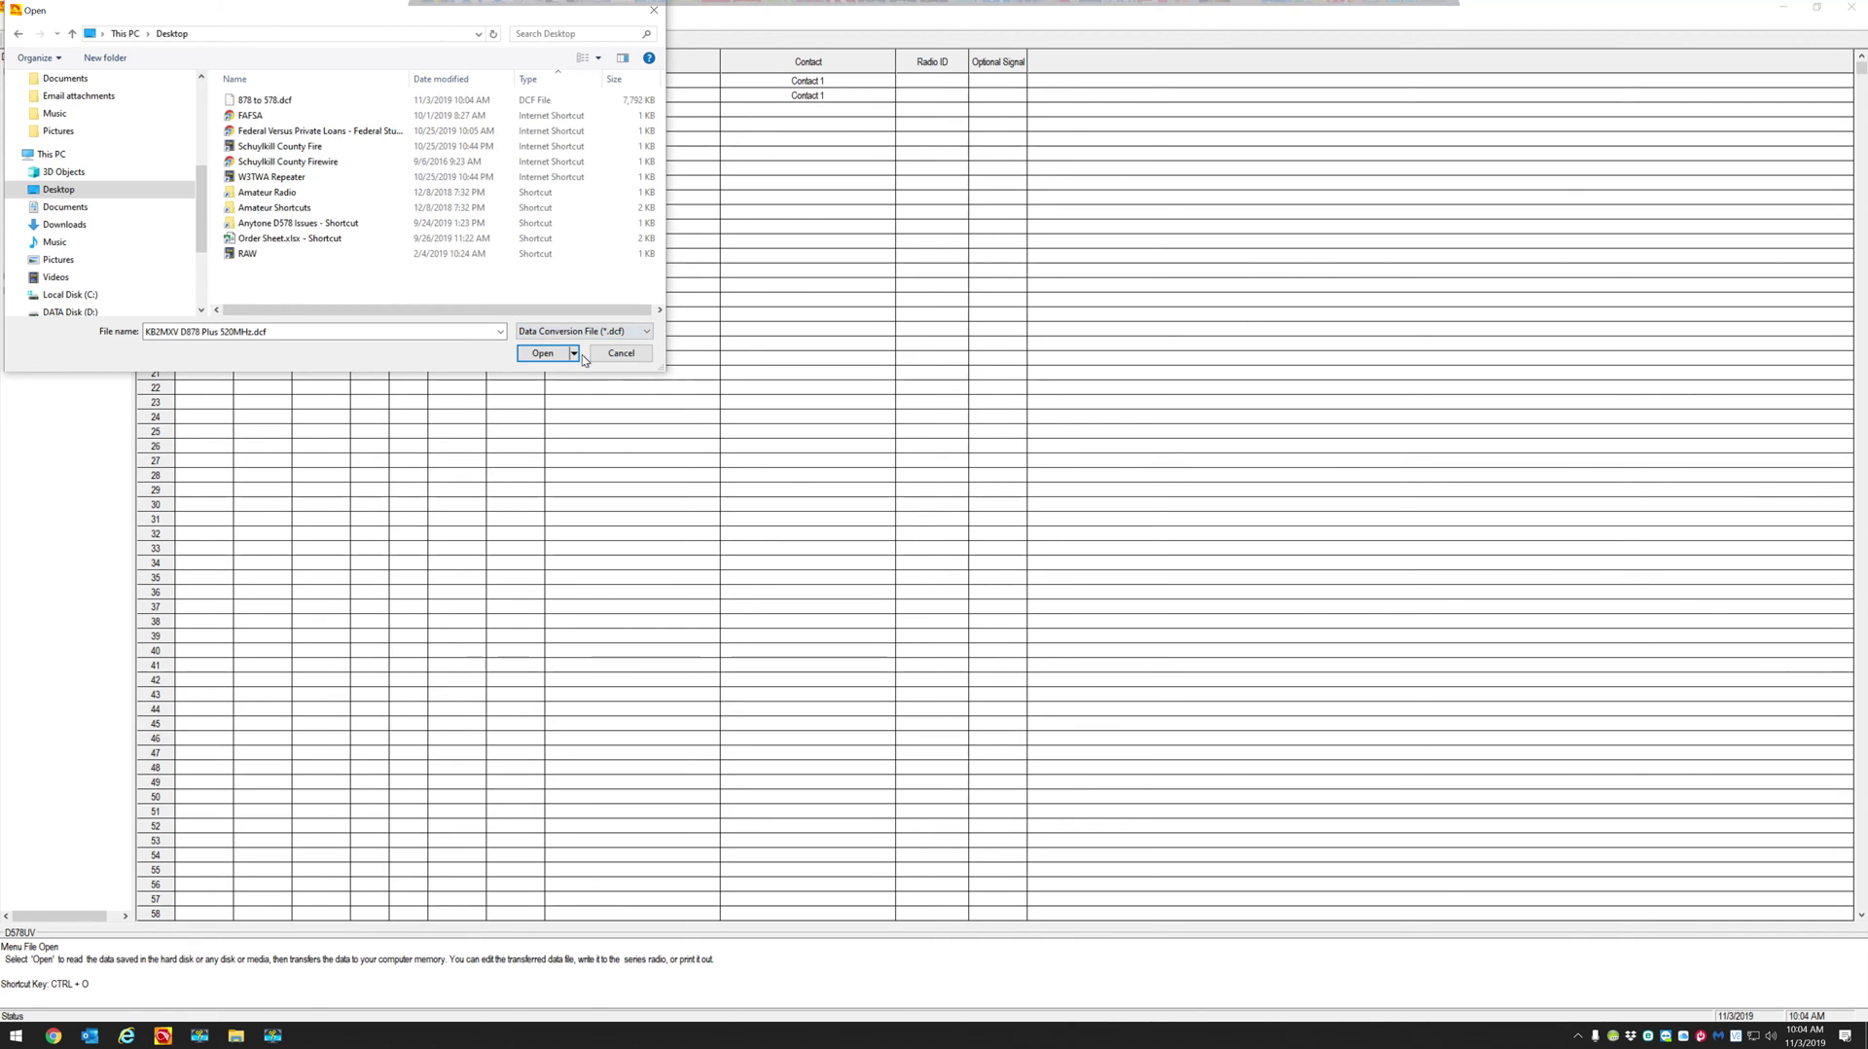
{"action": "left_click", "coordinate": [258, 101]}
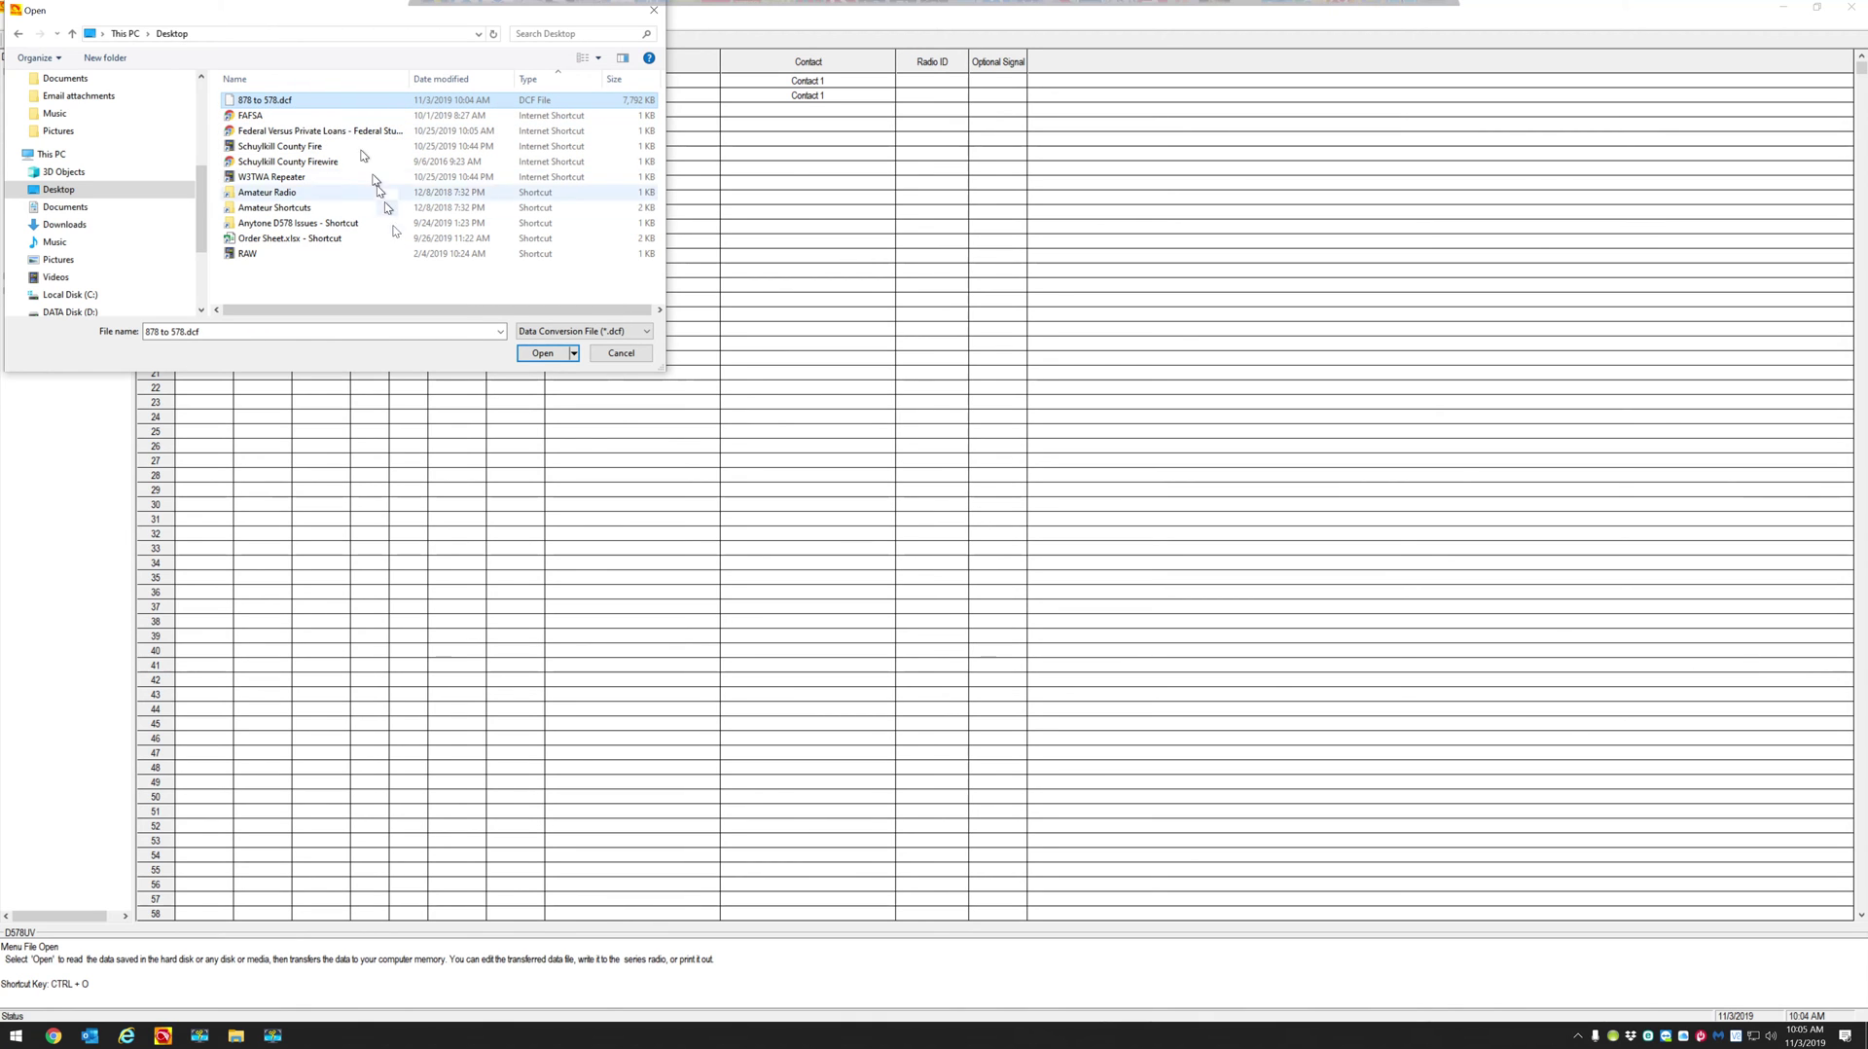
{"action": "left_click", "coordinate": [540, 354]}
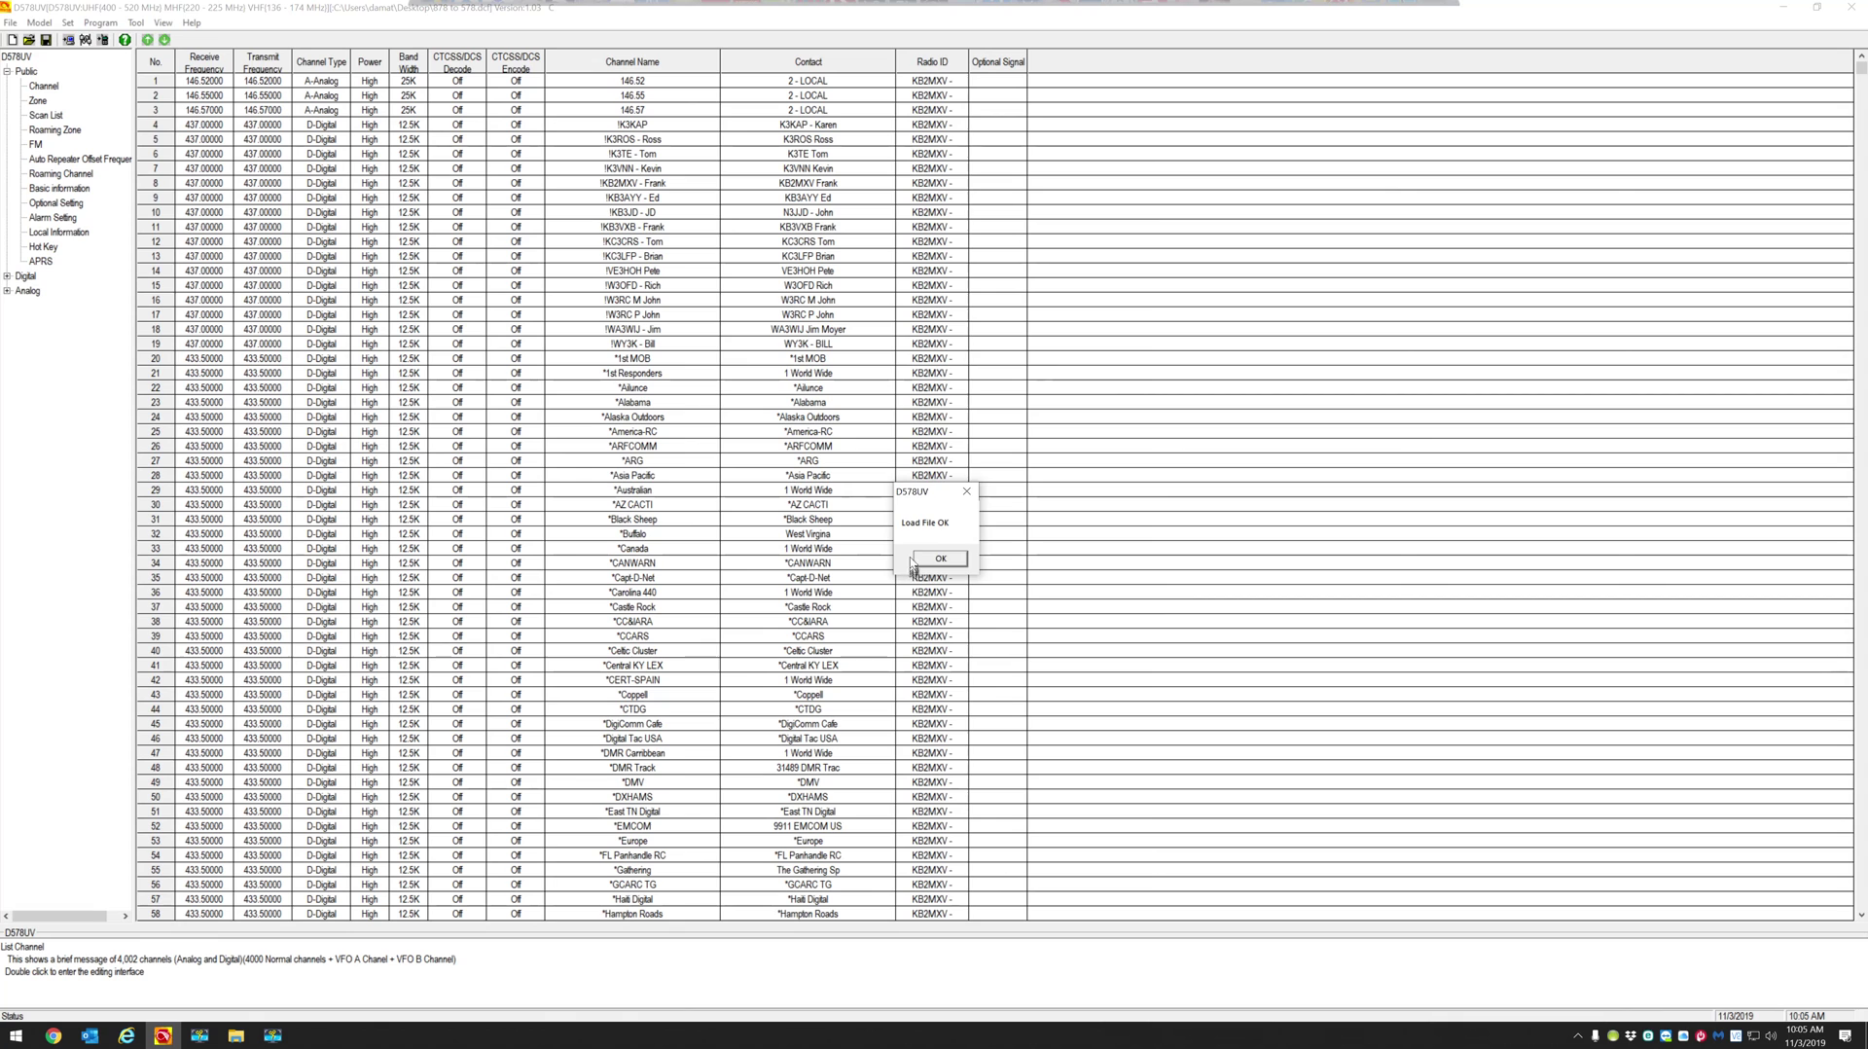
{"action": "left_click", "coordinate": [926, 559]}
Examine the APRS settings of the loaded codeplug and leave them without saving.
{"action": "left_click", "coordinate": [45, 261]}
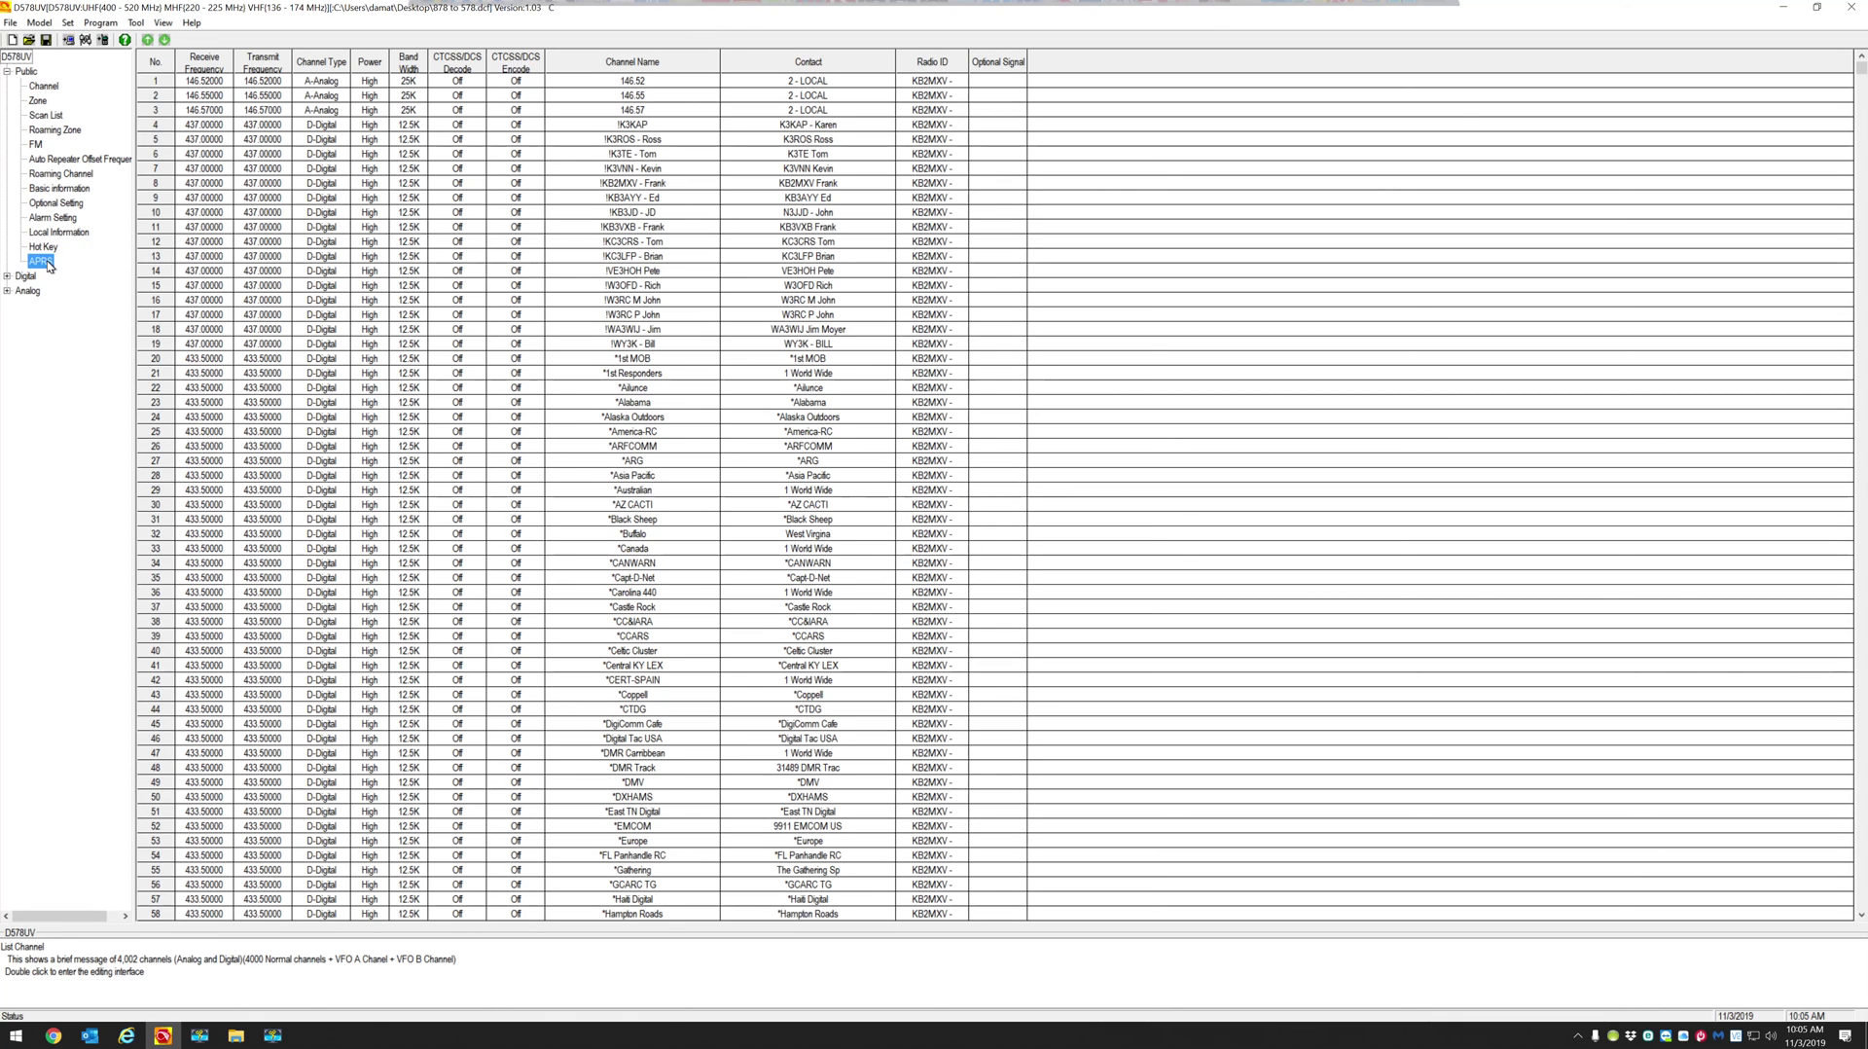
{"action": "double_click", "coordinate": [50, 263]}
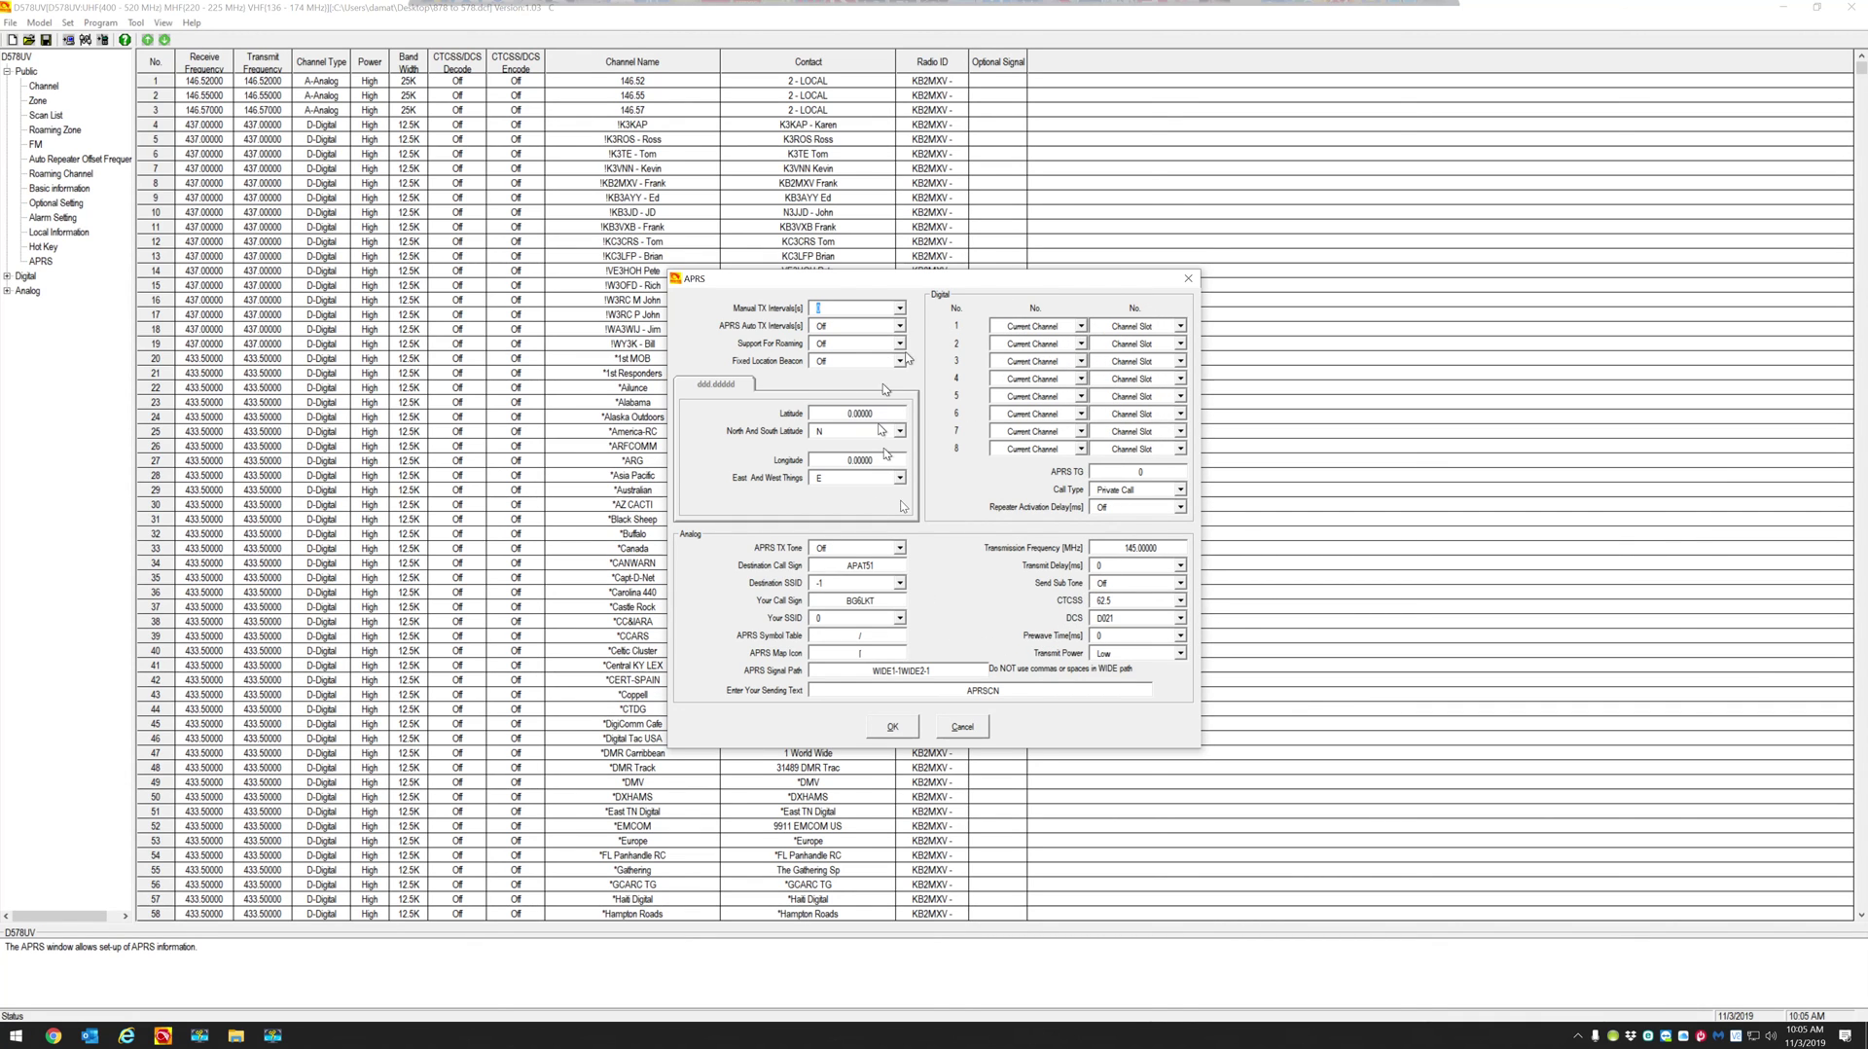
{"action": "left_click", "coordinate": [962, 727]}
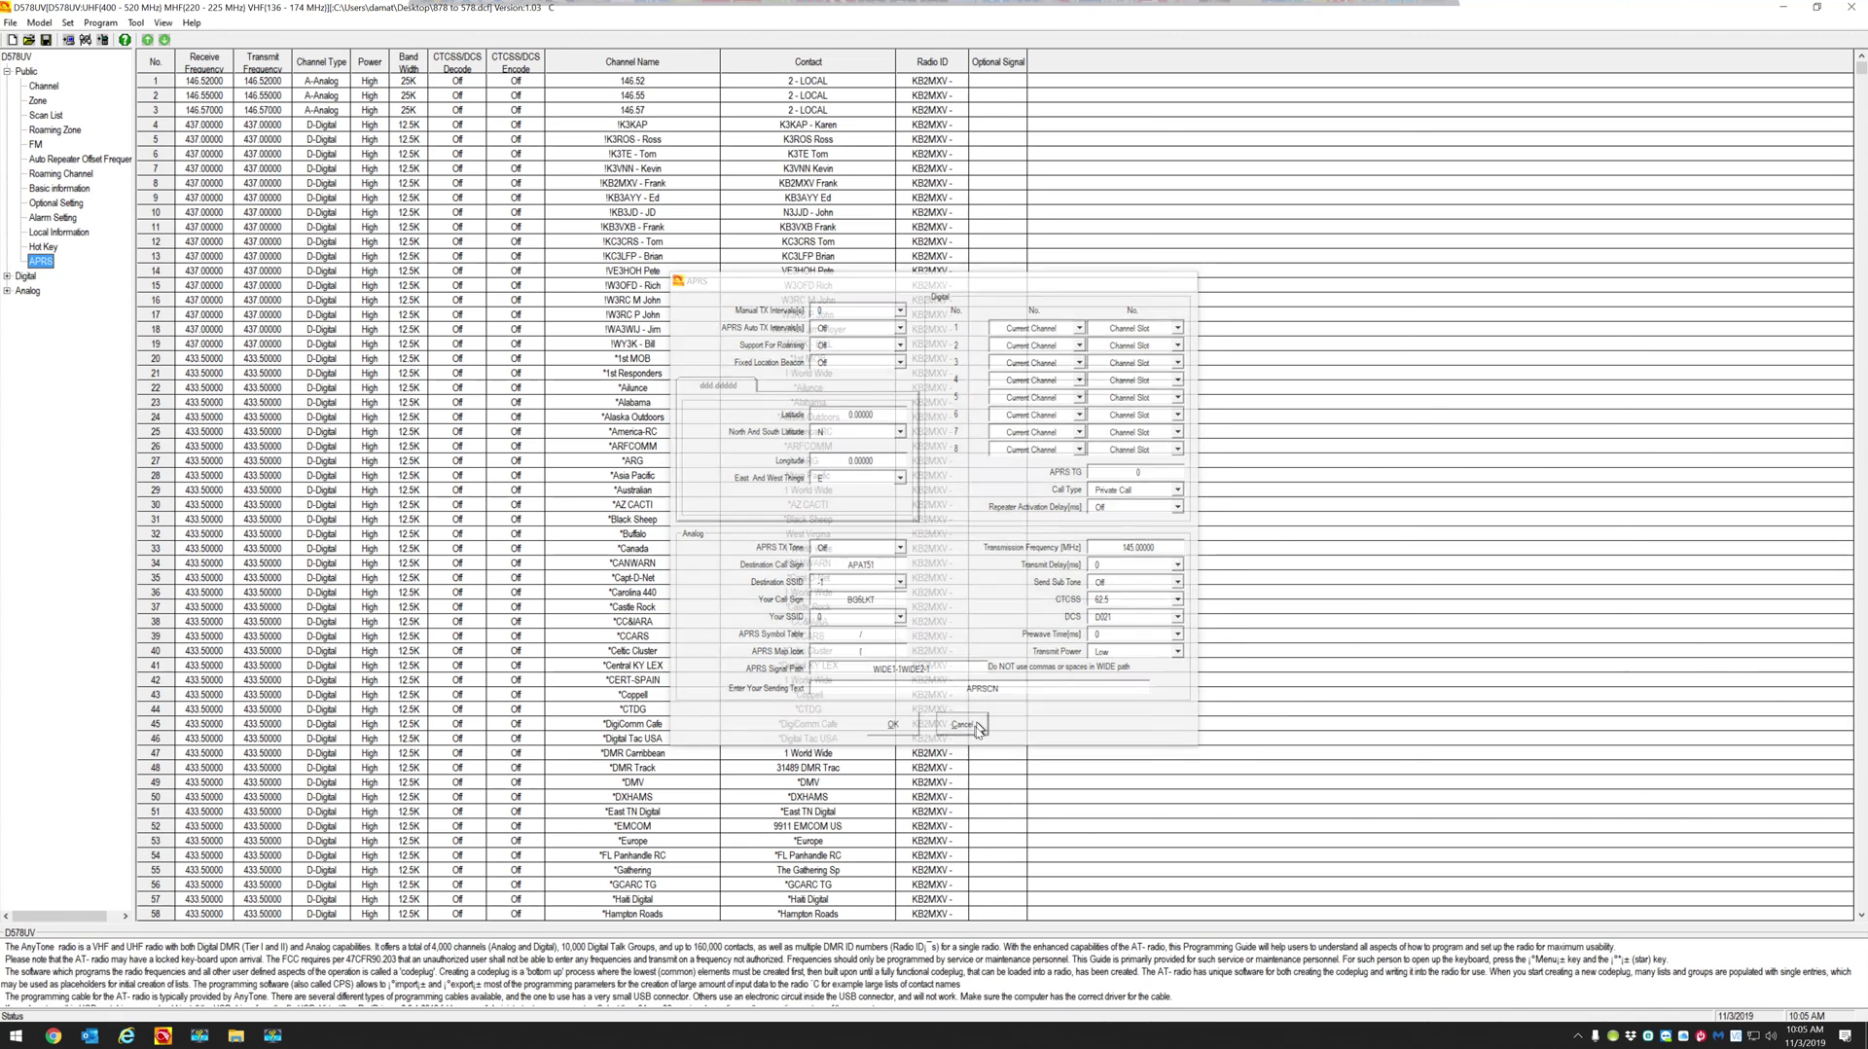
Review the Key Function assignments in the Optional Setting dialog and close it.
{"action": "left_click", "coordinate": [40, 204]}
{"action": "double_click", "coordinate": [40, 204]}
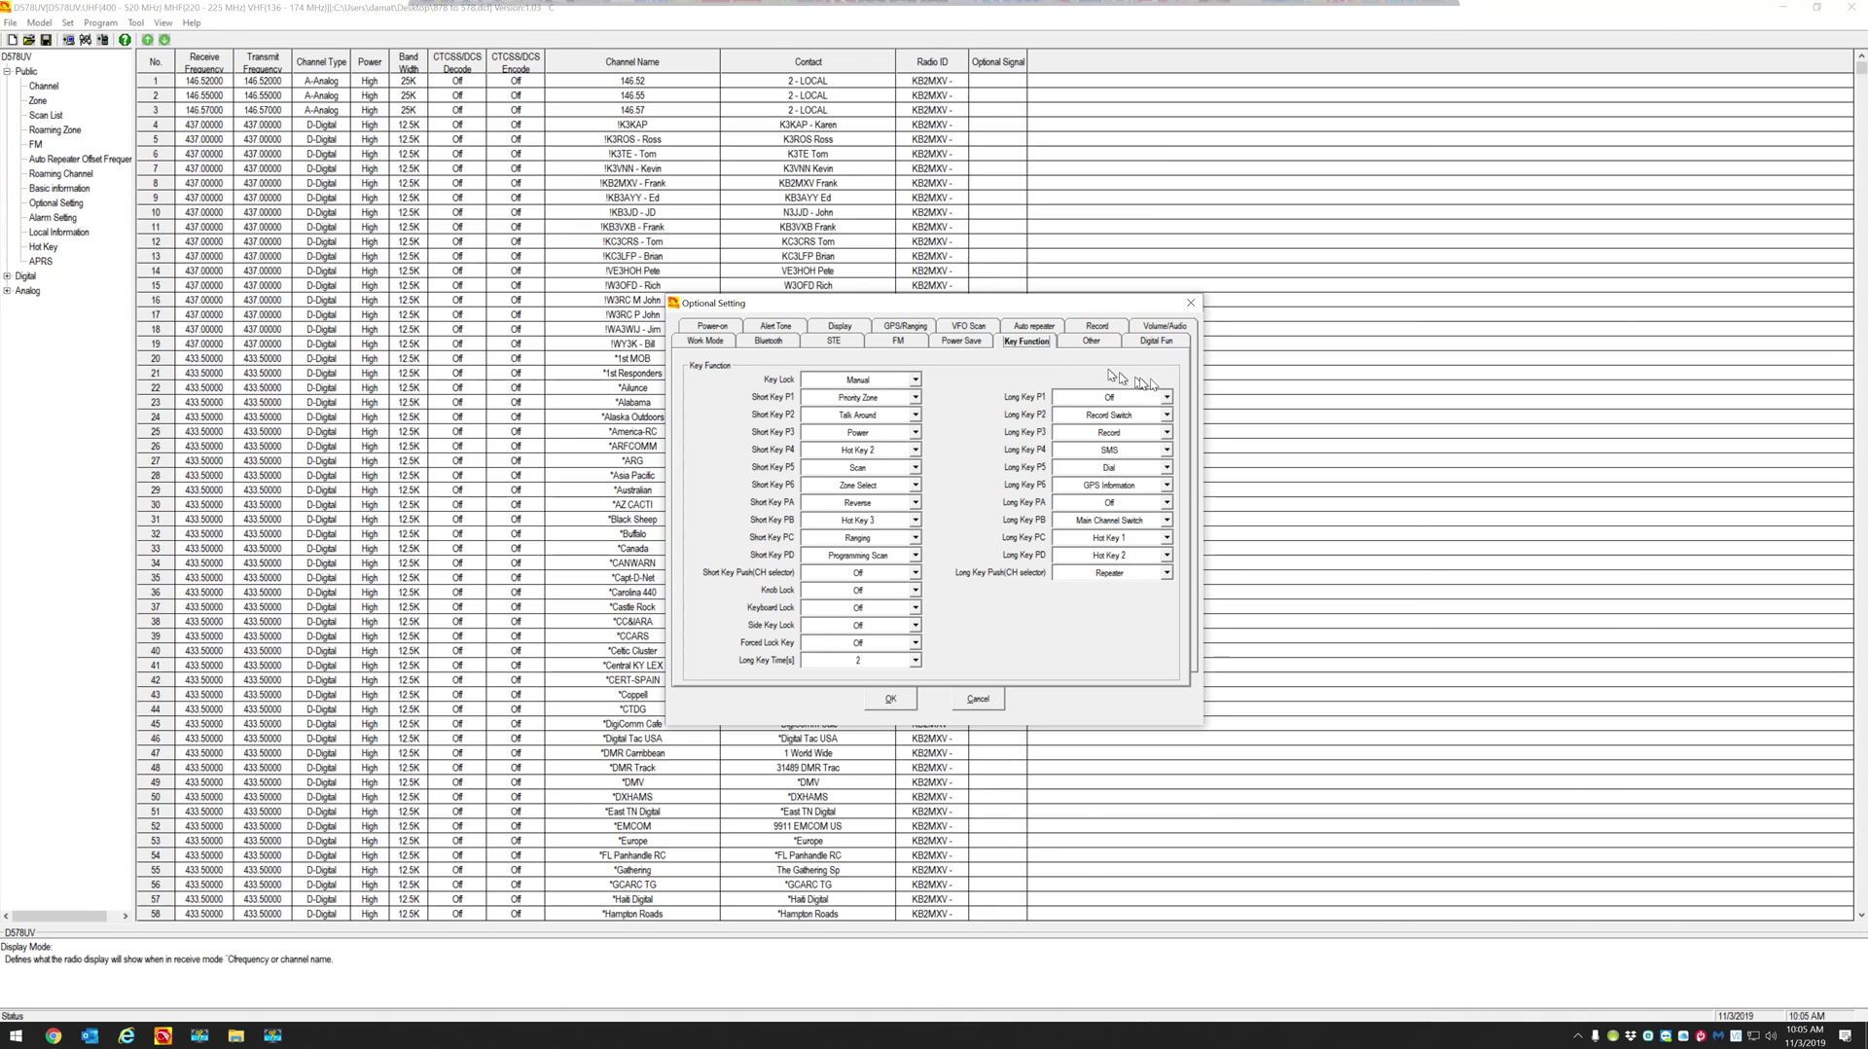
{"action": "left_click", "coordinate": [890, 699]}
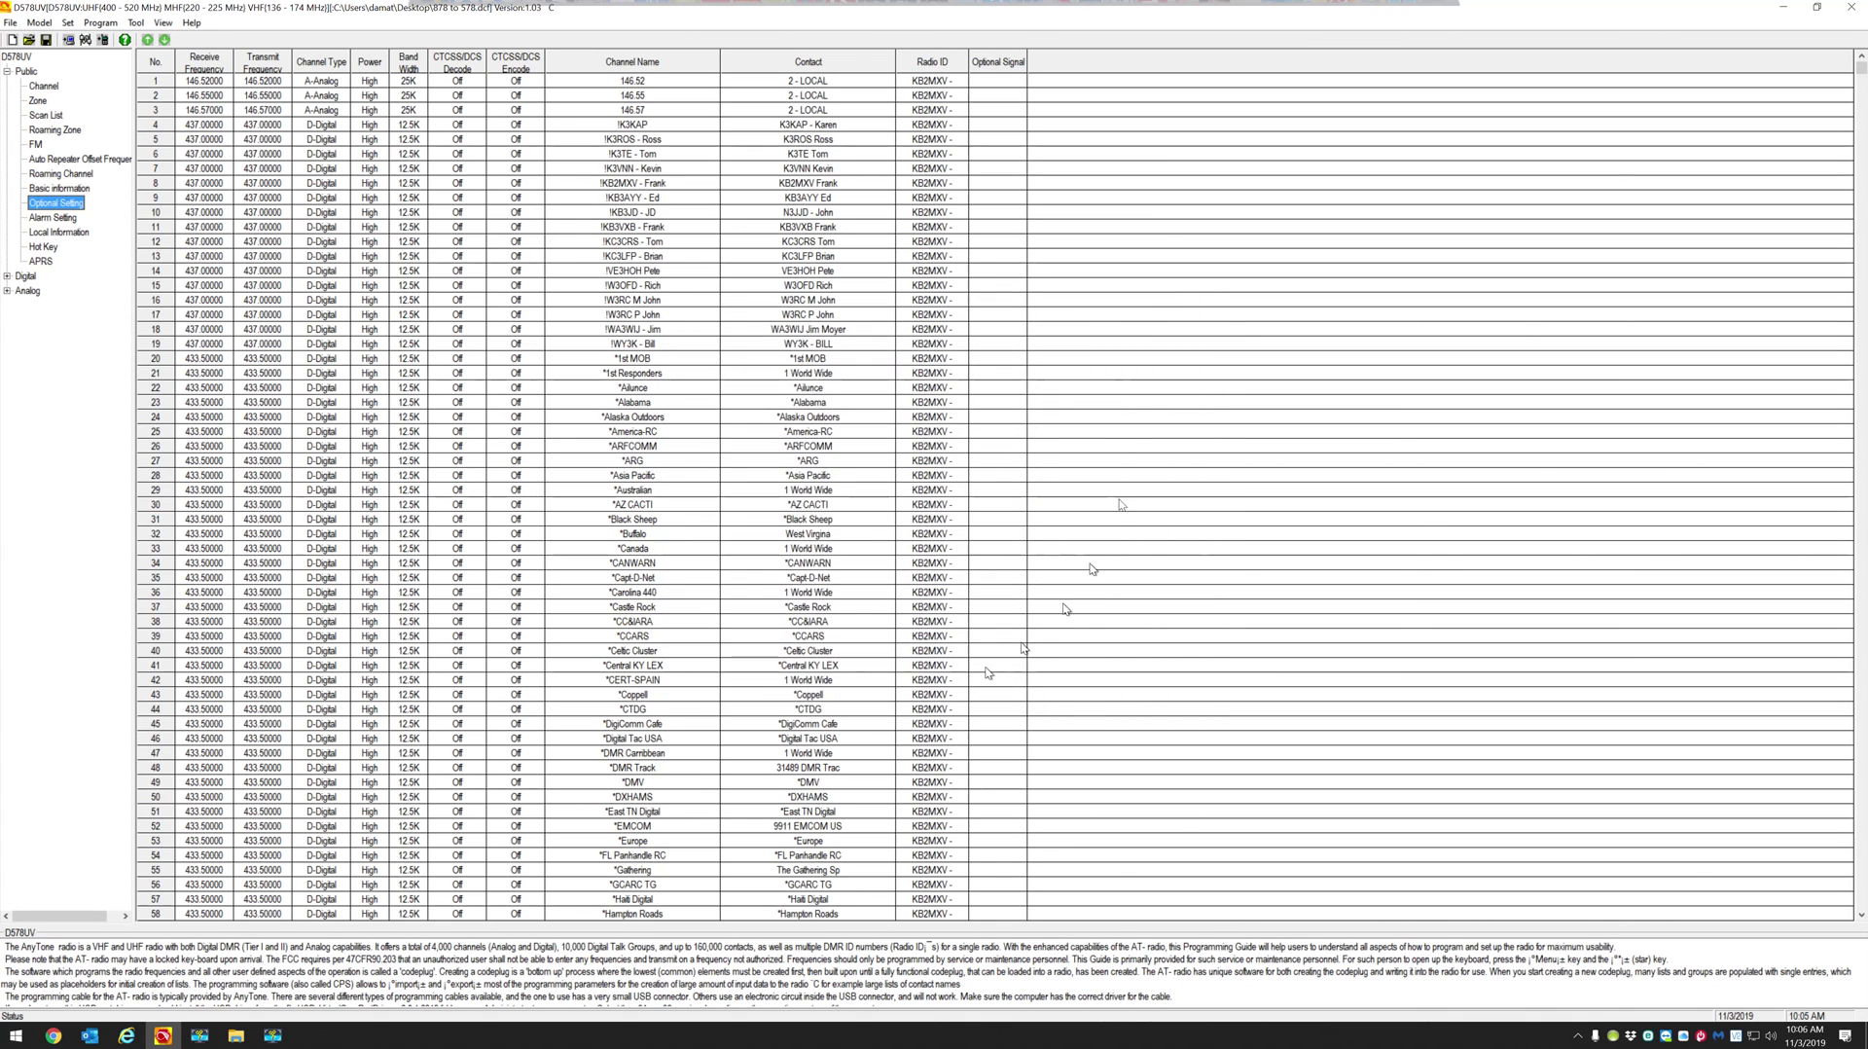